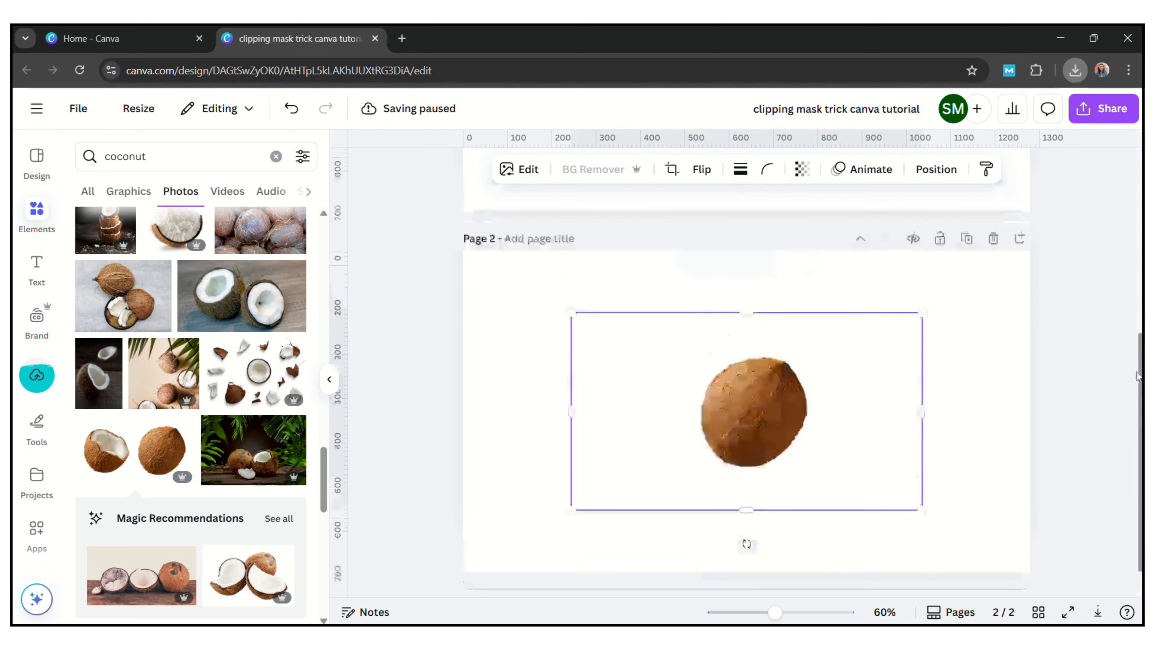
# Crop the coconut image on page 2 close around the coconut, and enlarge it centred in the page's lower part.
pyautogui.moveTo(584, 380); pyautogui.dragTo(694, 435)
pyautogui.moveTo(919, 386); pyautogui.dragTo(817, 384)
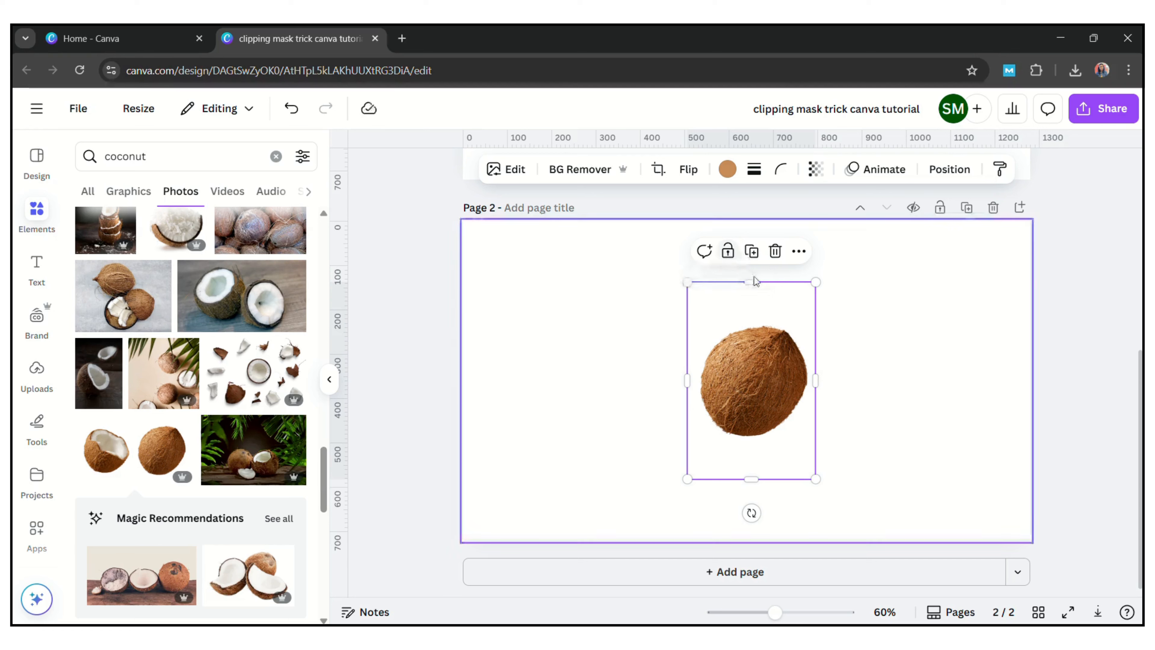
pyautogui.moveTo(751, 282); pyautogui.dragTo(752, 319)
pyautogui.moveTo(758, 488); pyautogui.dragTo(760, 442)
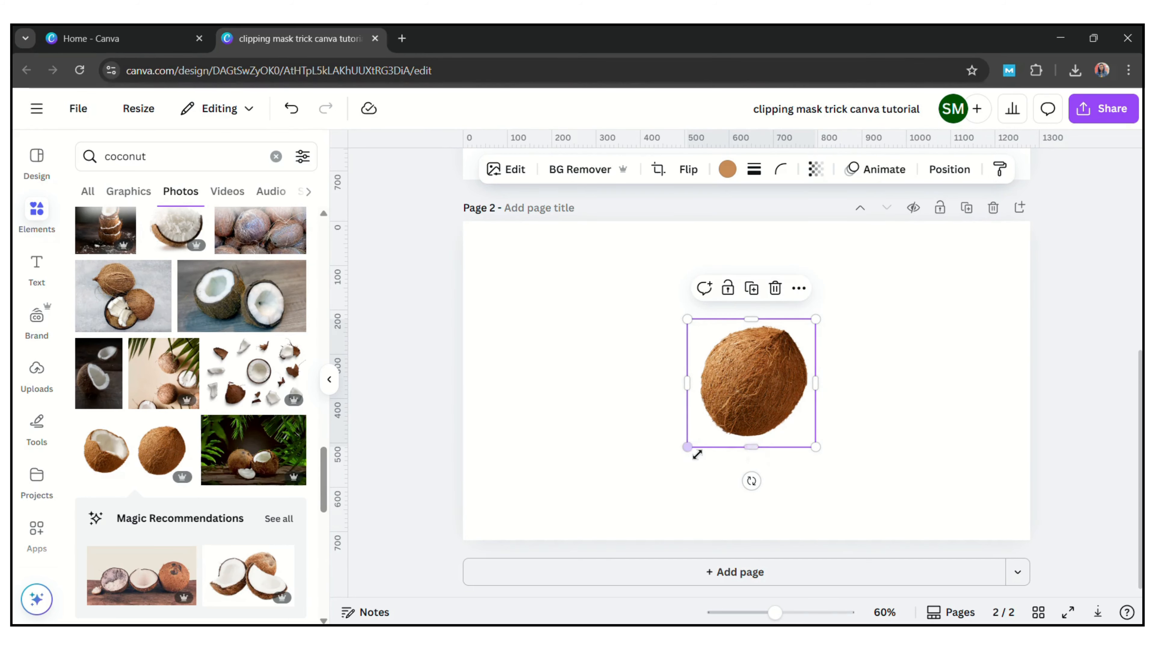
pyautogui.moveTo(689, 444); pyautogui.dragTo(593, 521)
pyautogui.moveTo(737, 410); pyautogui.dragTo(772, 416)
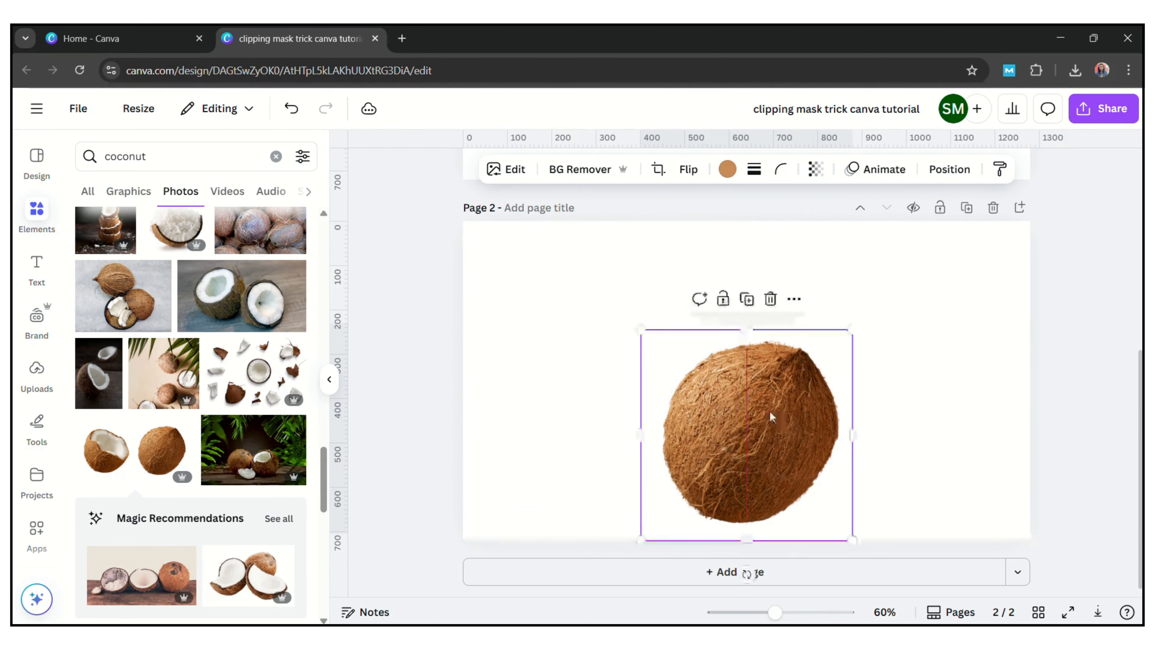
# Search the elements library for "beach" and show only graphics.
pyautogui.click(188, 163)
pyautogui.write('tr')
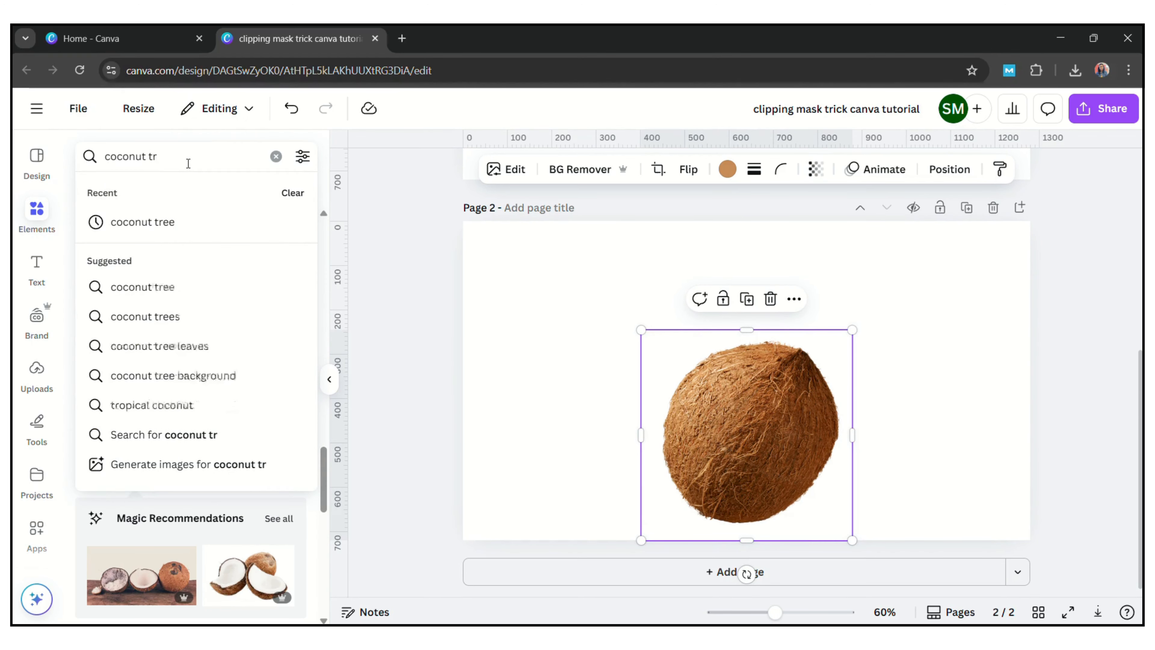
pyautogui.press('BackSpace')
pyautogui.press('BackSpace')
pyautogui.press('BackSpace')
pyautogui.press('BackSpace')
pyautogui.press('BackSpace')
pyautogui.press('BackSpace')
pyautogui.press('BackSpace')
pyautogui.press('BackSpace')
pyautogui.press('BackSpace')
pyautogui.press('BackSpace')
pyautogui.write('beach')
pyautogui.press('Return')
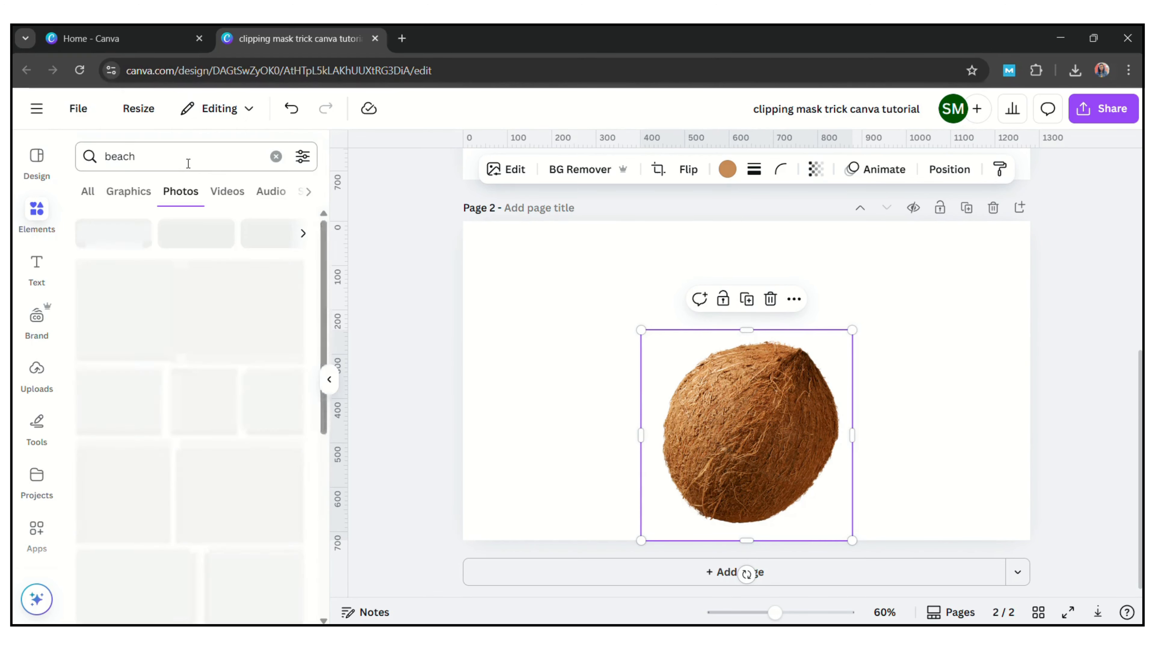
pyautogui.click(128, 190)
pyautogui.scroll(-5, 331, 324)
# Place the black beach silhouette with palm trees and umbrella over the coconut's middle and resize it to the coconut's width.
pyautogui.moveTo(268, 409); pyautogui.dragTo(715, 400)
pyautogui.moveTo(633, 437); pyautogui.dragTo(667, 421)
pyautogui.moveTo(868, 422); pyautogui.dragTo(812, 430)
pyautogui.click(948, 441)
# Crop away the upper part of the coconut image down to the silhouette's ground line.
pyautogui.click(926, 363)
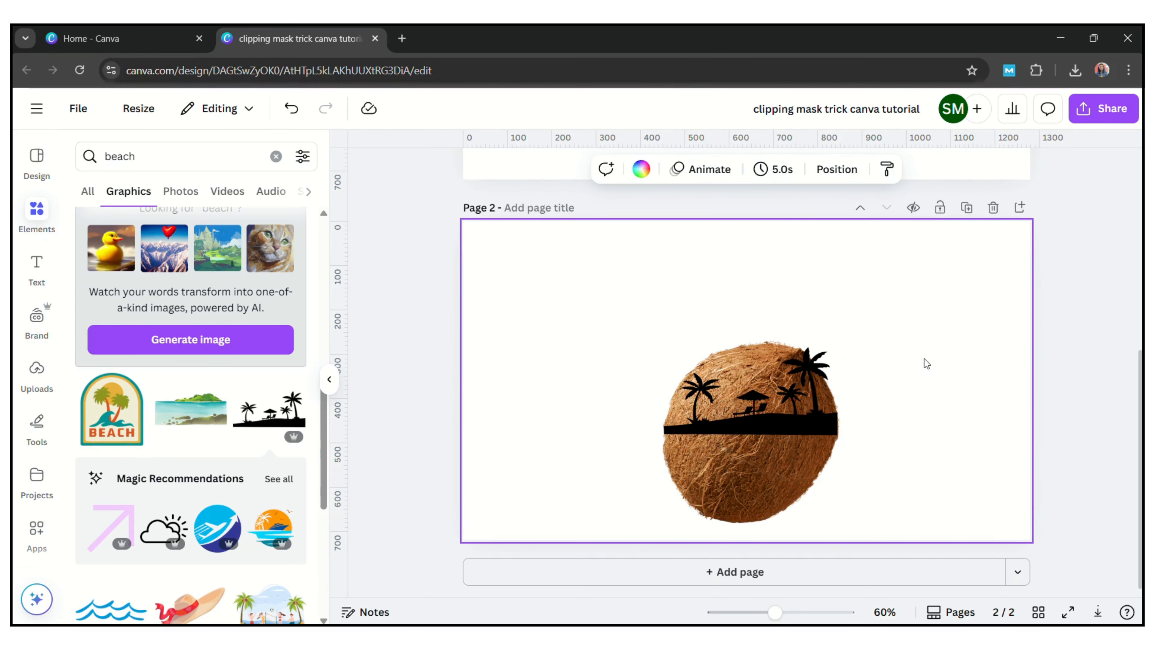
pyautogui.click(723, 482)
pyautogui.moveTo(747, 329); pyautogui.dragTo(752, 439)
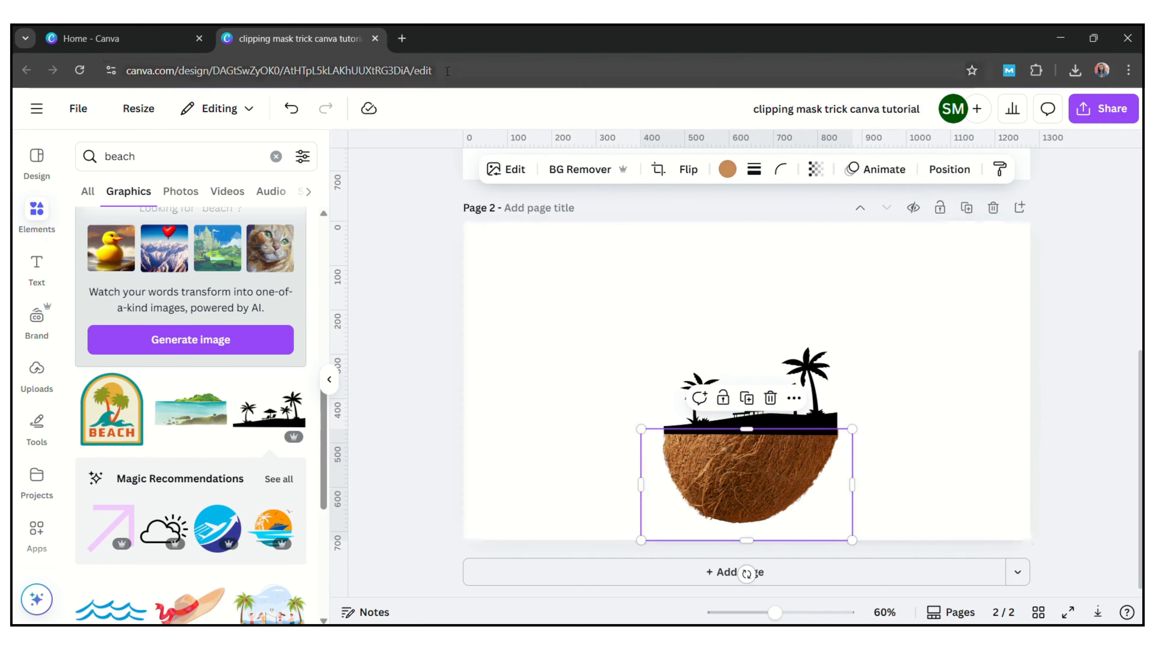
# Apply a Custom Duotone effect to the cropped coconut with the highlights colour set to #000000.
pyautogui.click(505, 169)
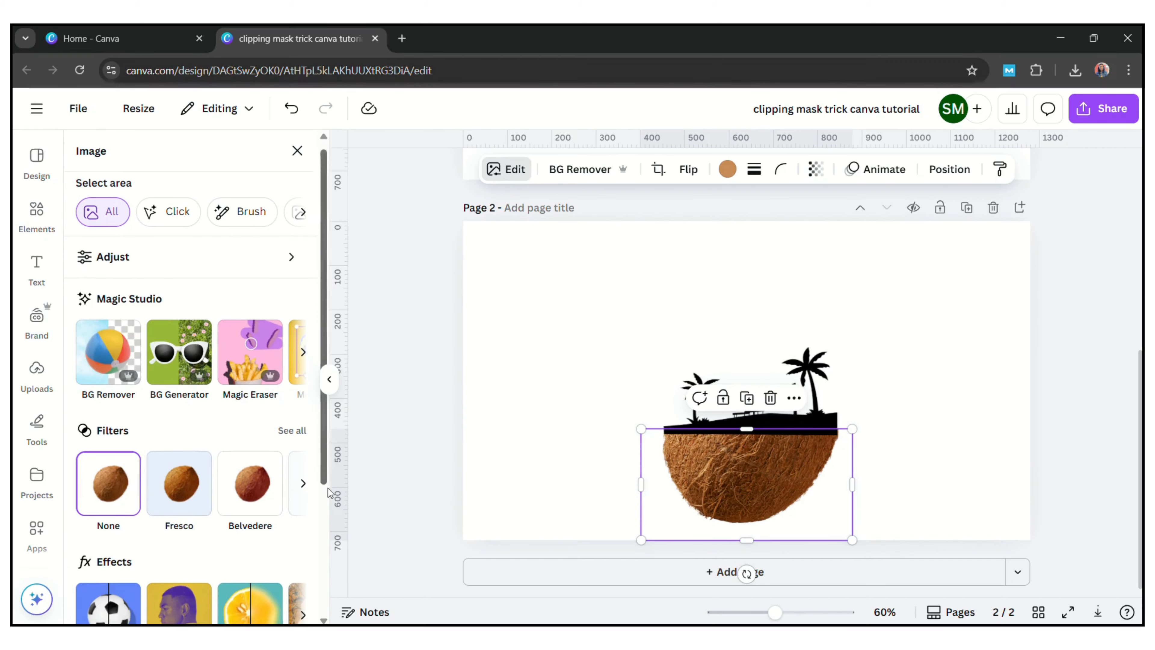
pyautogui.scroll(-3, 155, 473)
pyautogui.click(195, 495)
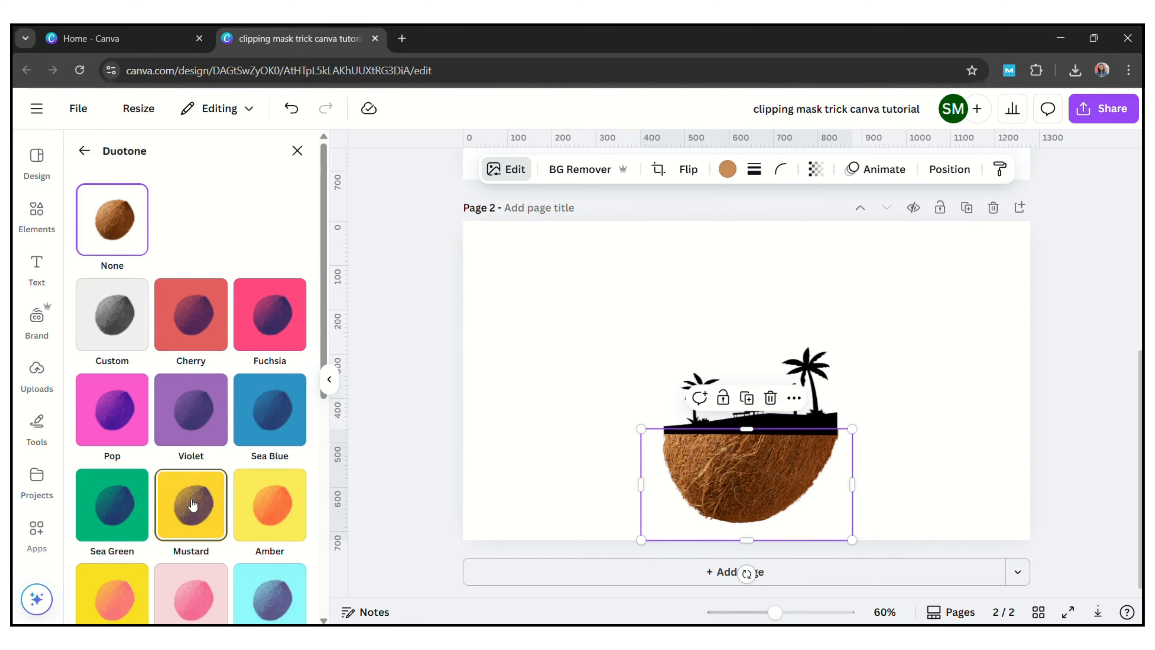
pyautogui.click(117, 315)
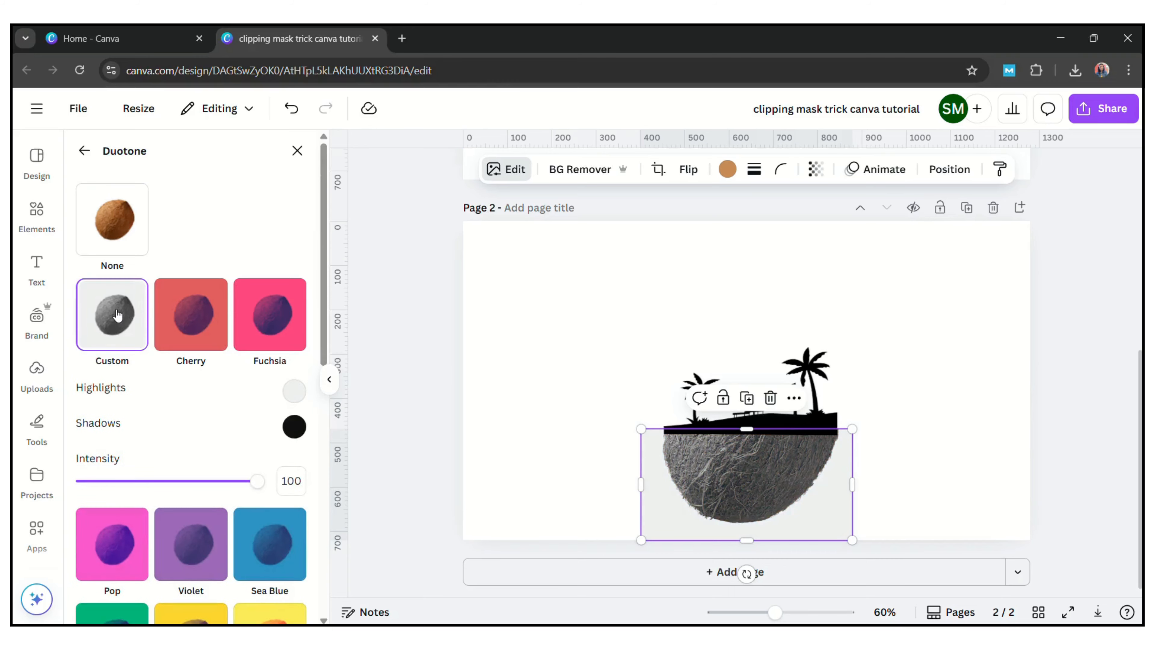
pyautogui.click(296, 392)
pyautogui.moveTo(400, 438); pyautogui.dragTo(555, 516)
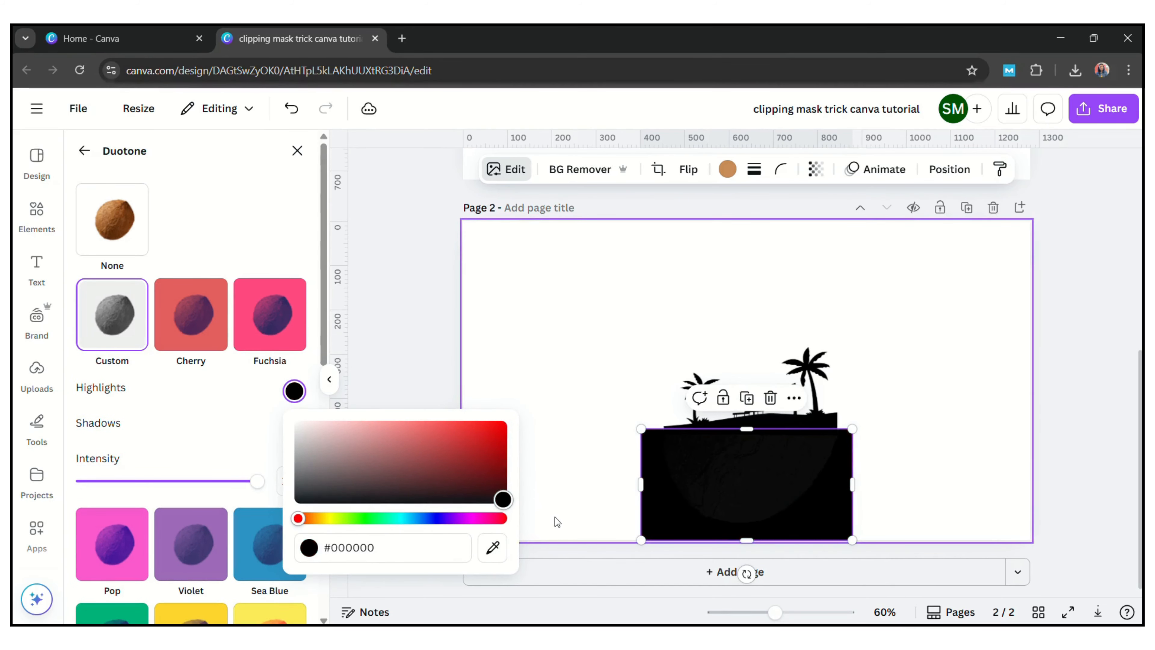
# Remove the coconut image's background and set the duotone's shadows colour to pure black.
pyautogui.click(597, 177)
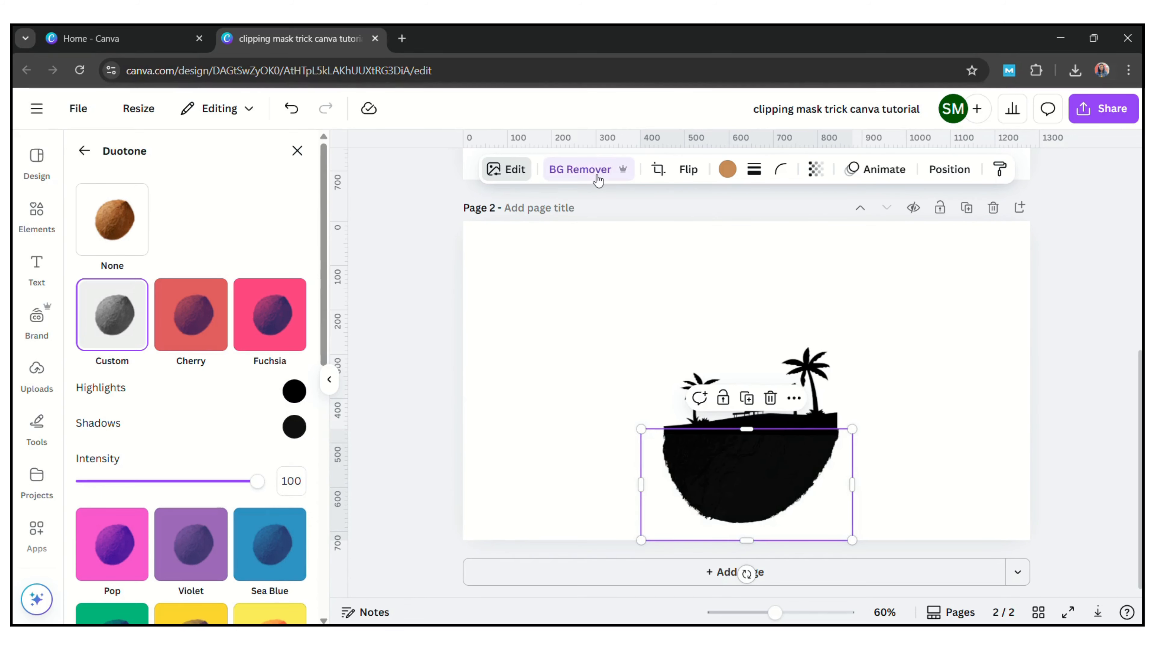
pyautogui.click(296, 428)
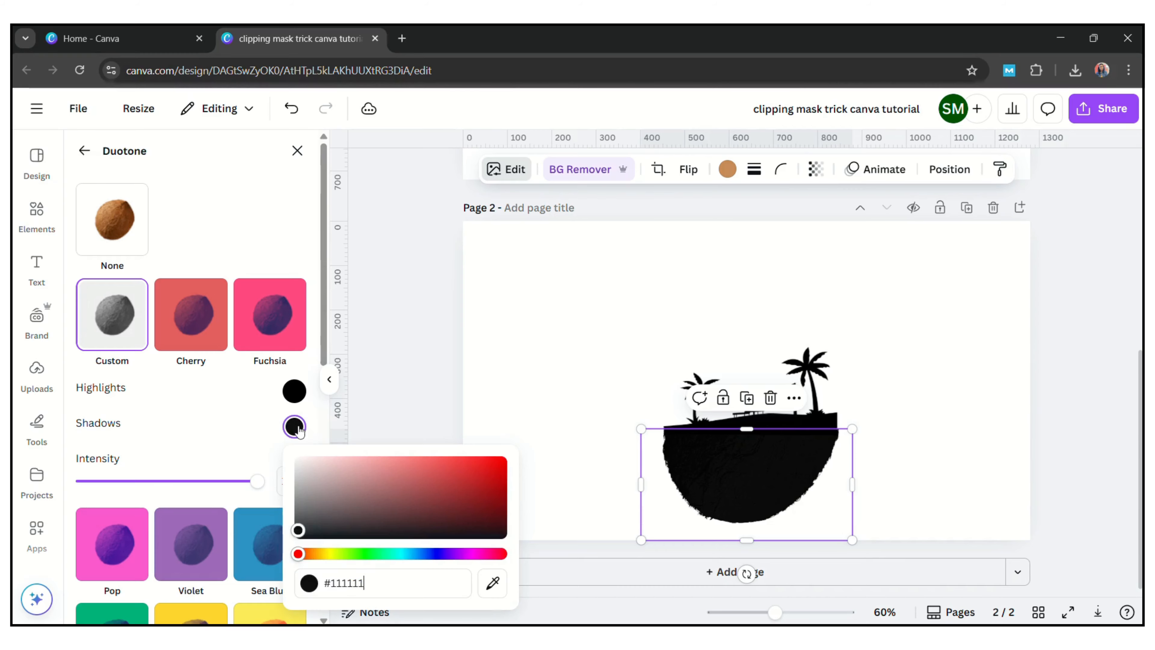
pyautogui.moveTo(305, 530); pyautogui.dragTo(504, 537)
pyautogui.click(959, 299)
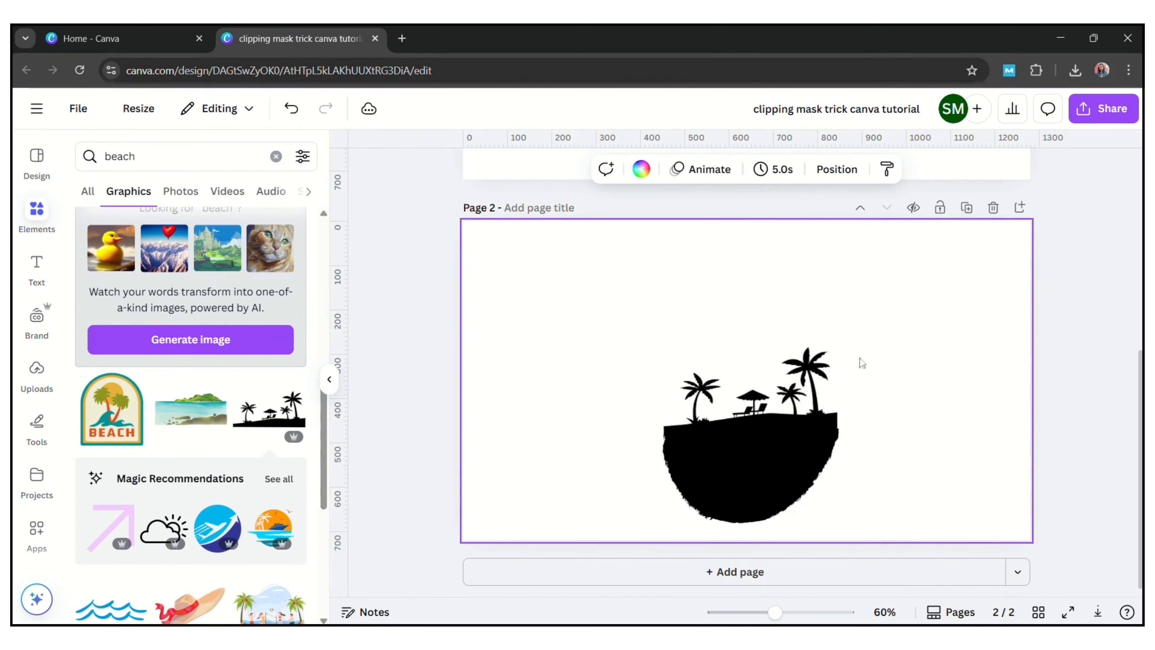
# Undo the last silhouette change and enlarge the beach silhouette slightly so its edge lines up with the black coconut half.
pyautogui.click(303, 117)
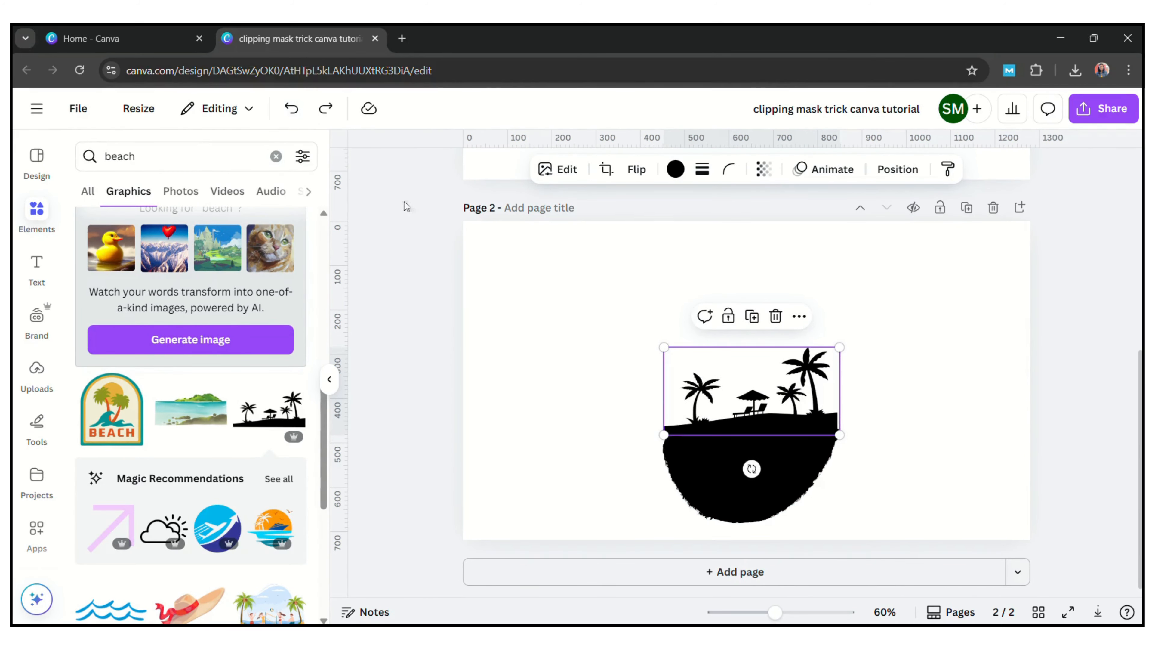
pyautogui.click(522, 264)
pyautogui.click(810, 411)
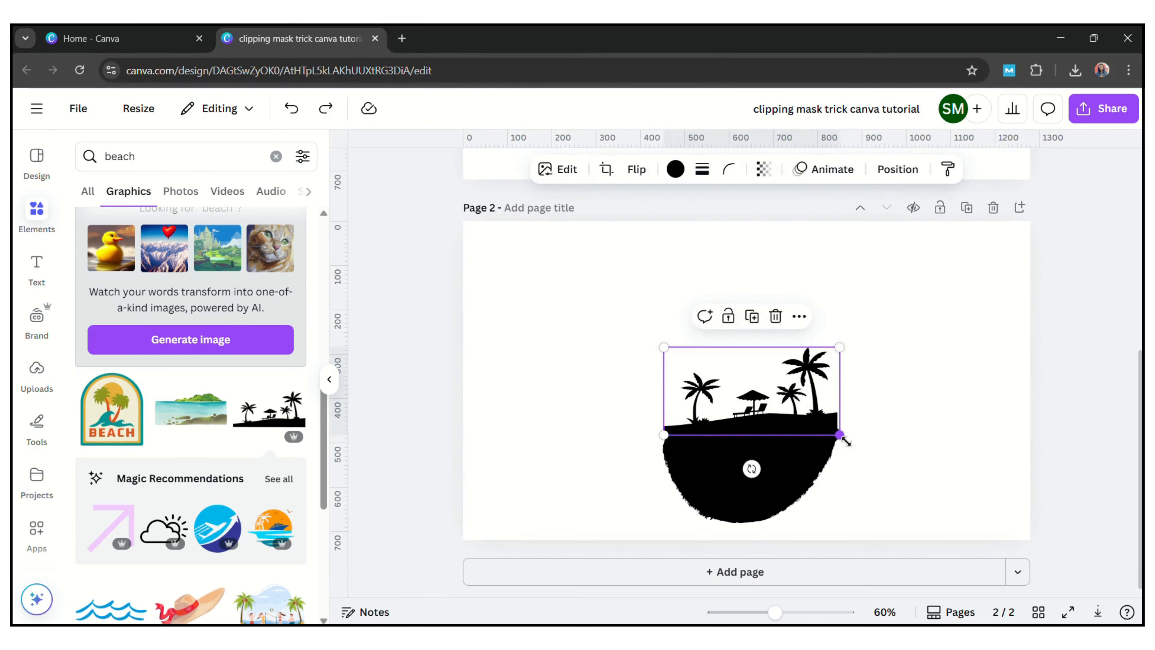
pyautogui.moveTo(841, 436); pyautogui.dragTo(843, 436)
pyautogui.click(995, 427)
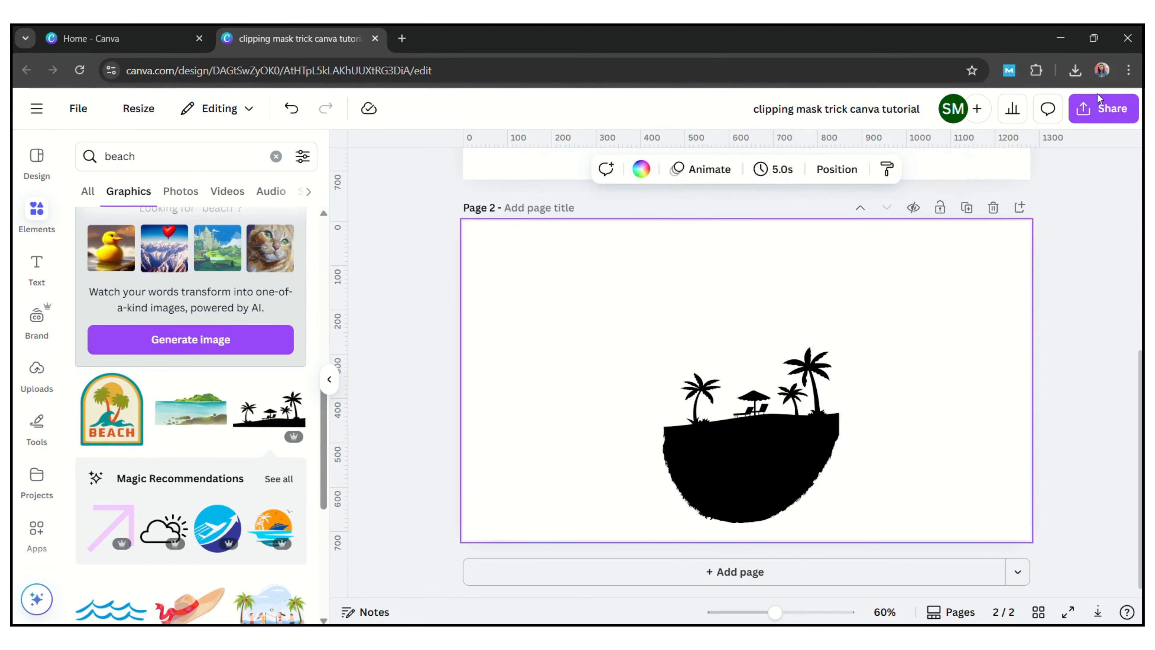
# Download only the current page, page 2, as a PNG file.
pyautogui.click(1129, 114)
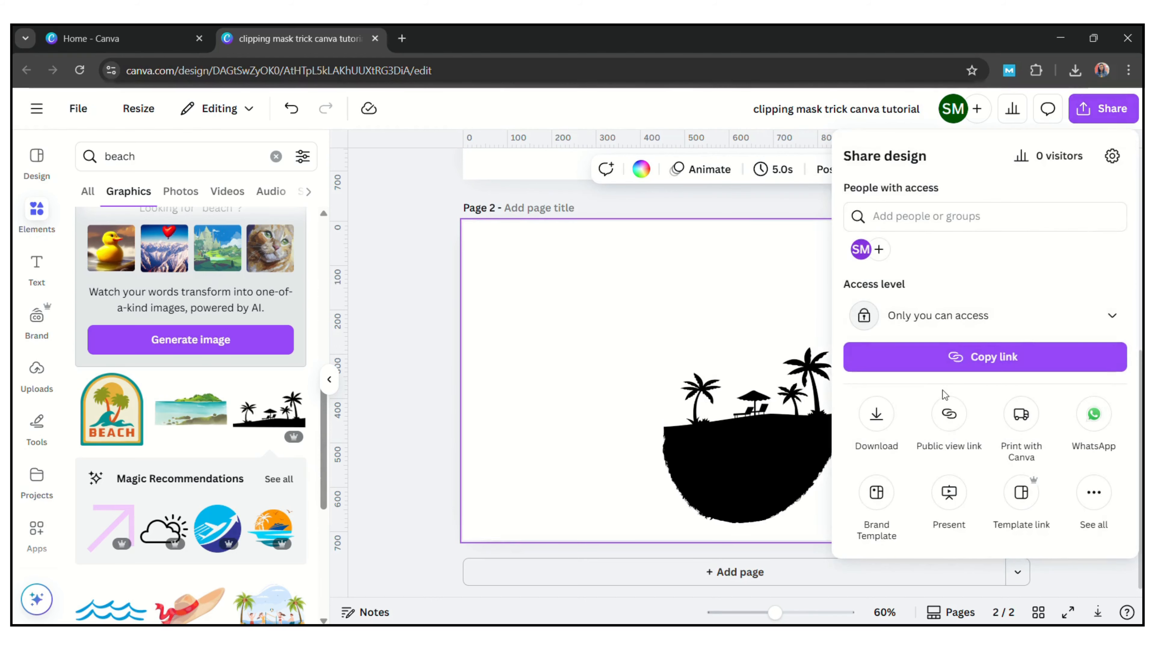
pyautogui.click(876, 413)
pyautogui.click(1101, 419)
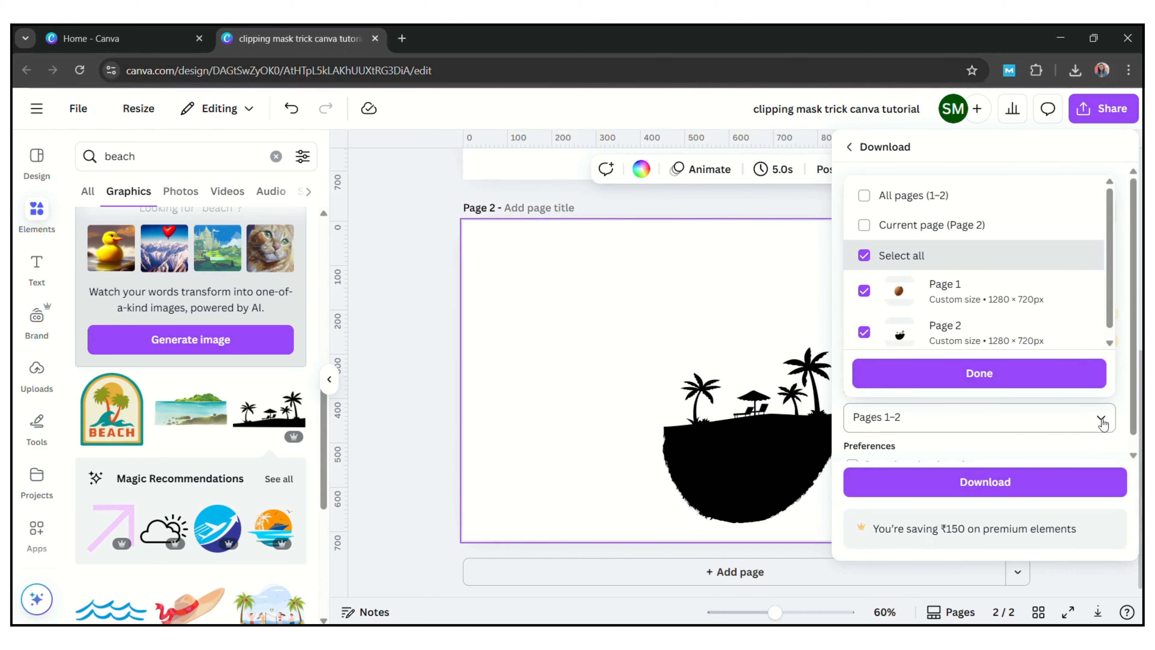
pyautogui.click(999, 232)
pyautogui.click(961, 383)
pyautogui.click(963, 481)
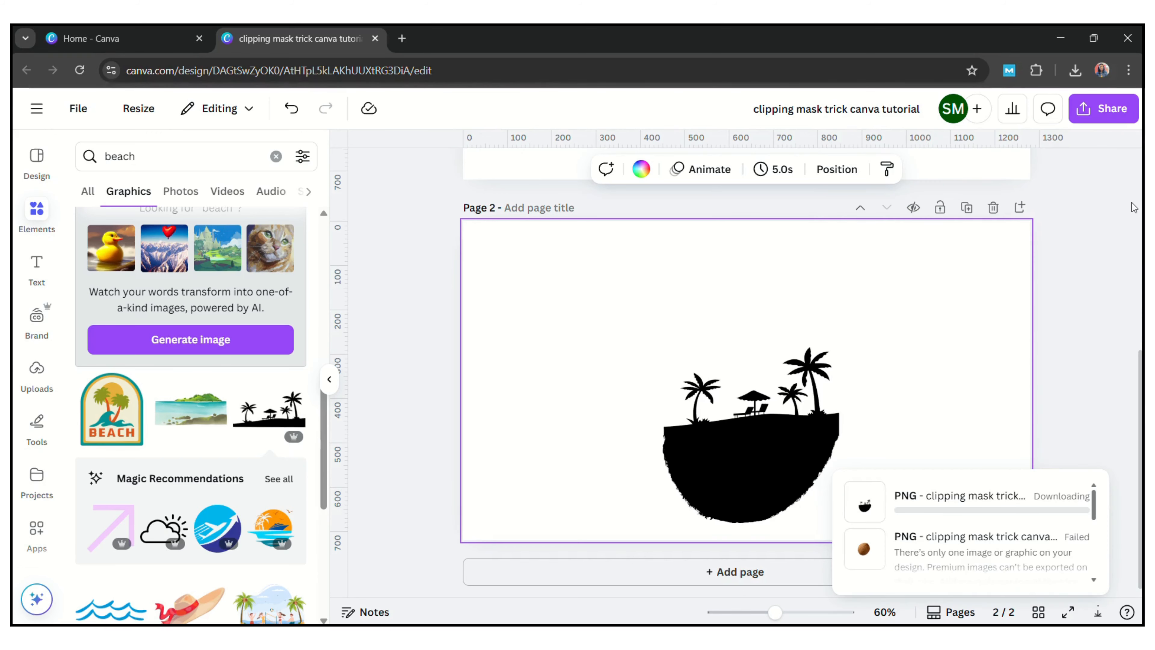
# Add a blank page 3, place the downloaded coconut and silhouette images on it, and move the coconut off the silhouette.
pyautogui.click(773, 568)
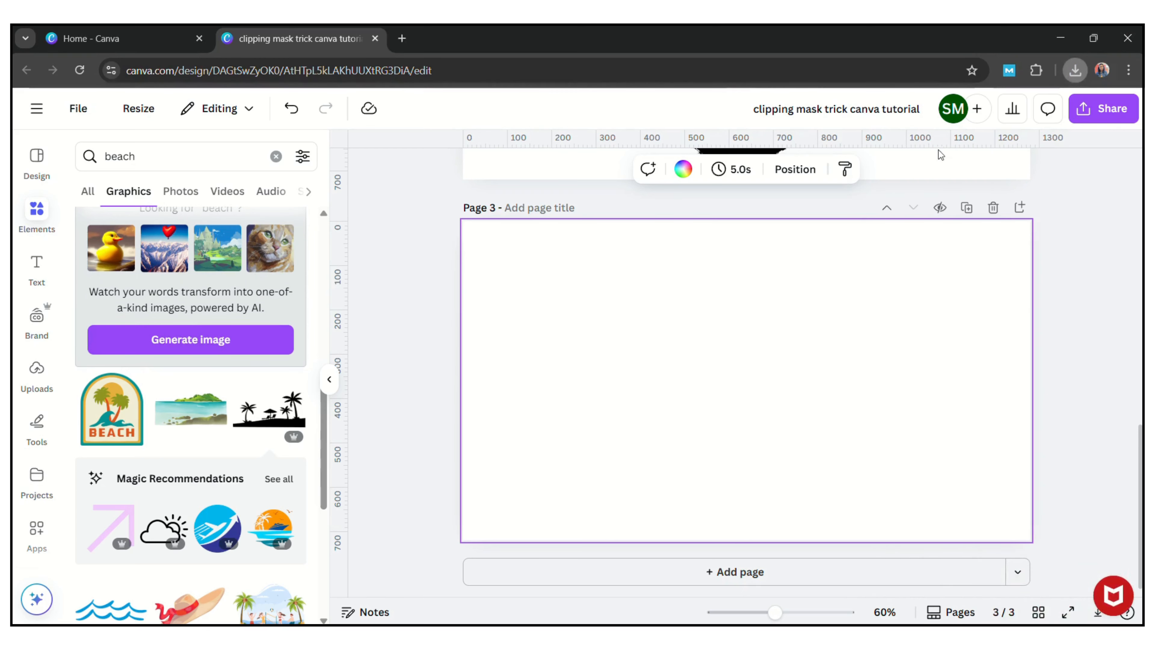
pyautogui.moveTo(908, 288); pyautogui.dragTo(644, 380)
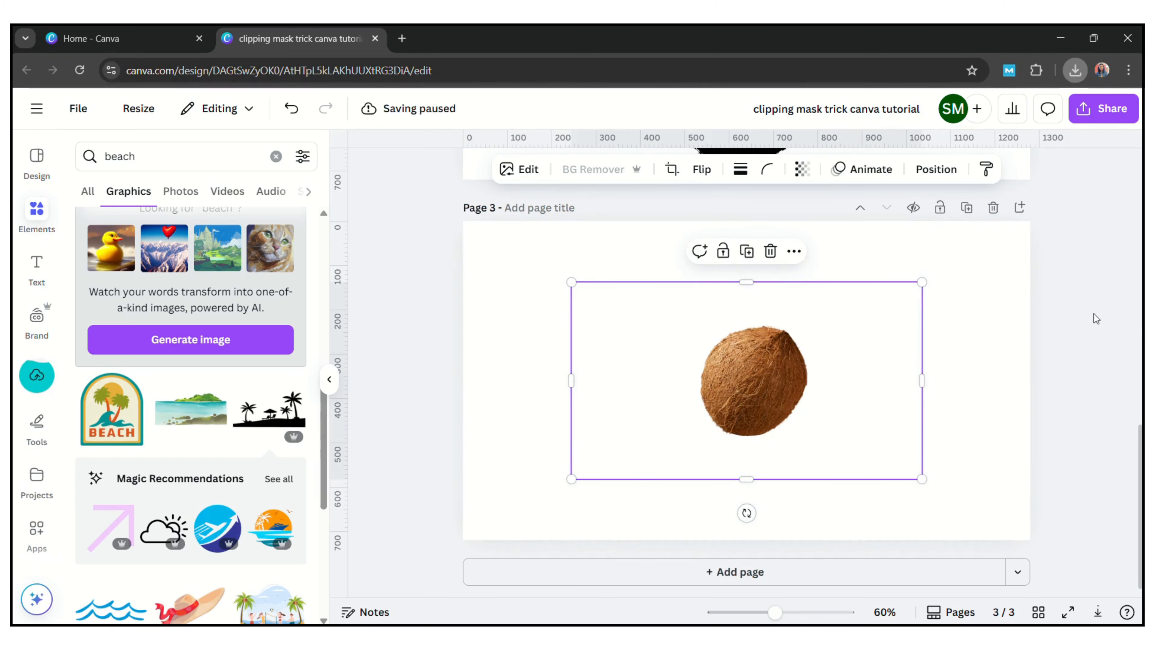
pyautogui.moveTo(682, 369); pyautogui.dragTo(758, 340)
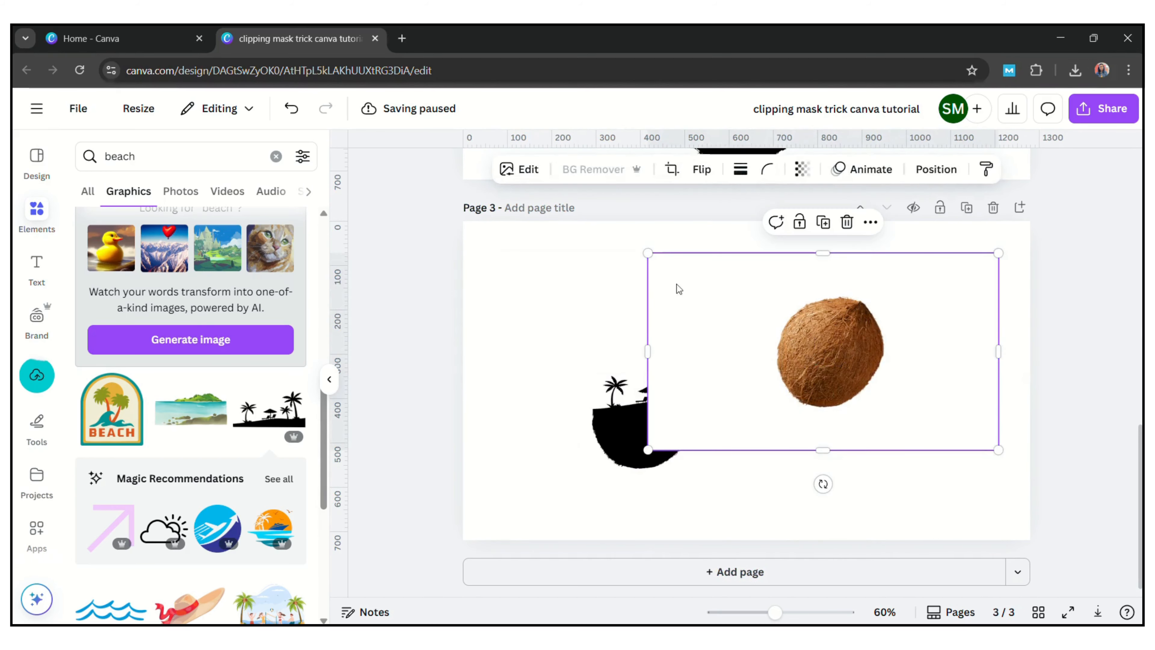
# Remove the coconut image's background on page 3 and crop its left side closer to the coconut.
pyautogui.click(604, 182)
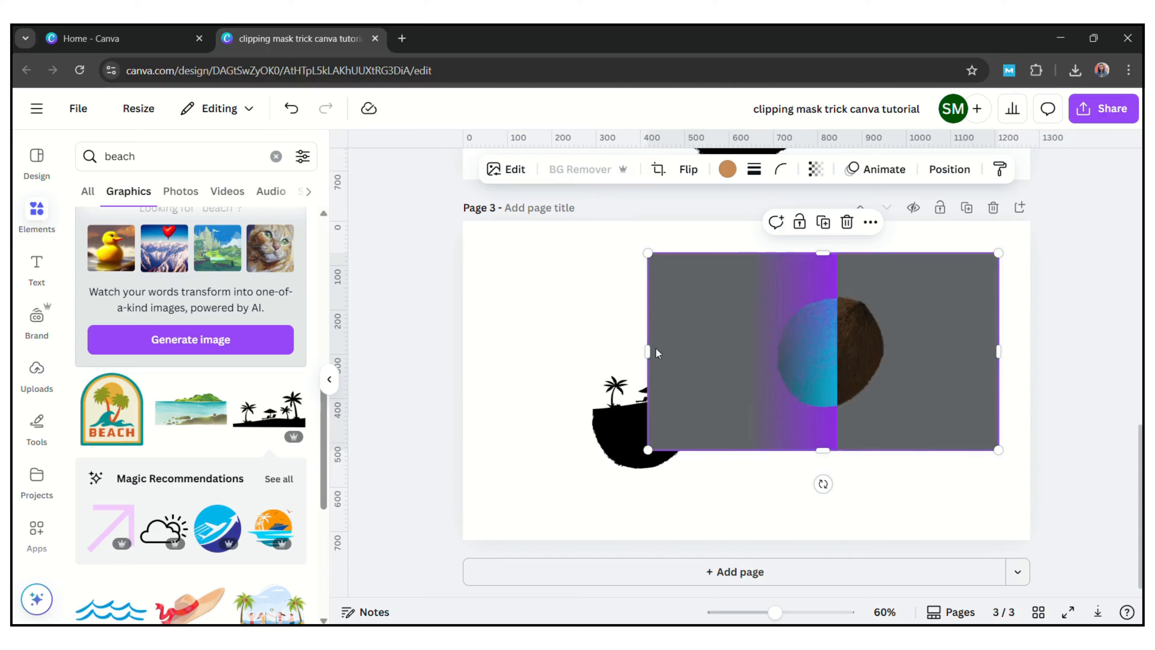
pyautogui.moveTo(649, 379); pyautogui.dragTo(772, 392)
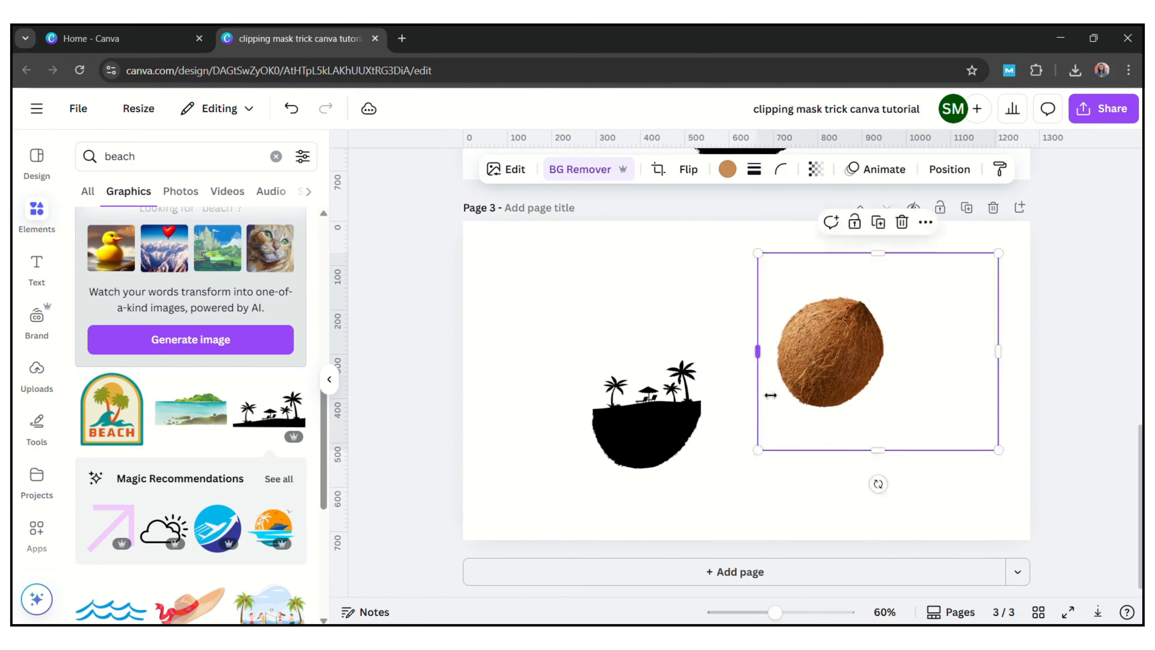
pyautogui.click(427, 326)
# Find the Blend Image app by searching the apps for "blend" and open it.
pyautogui.click(37, 530)
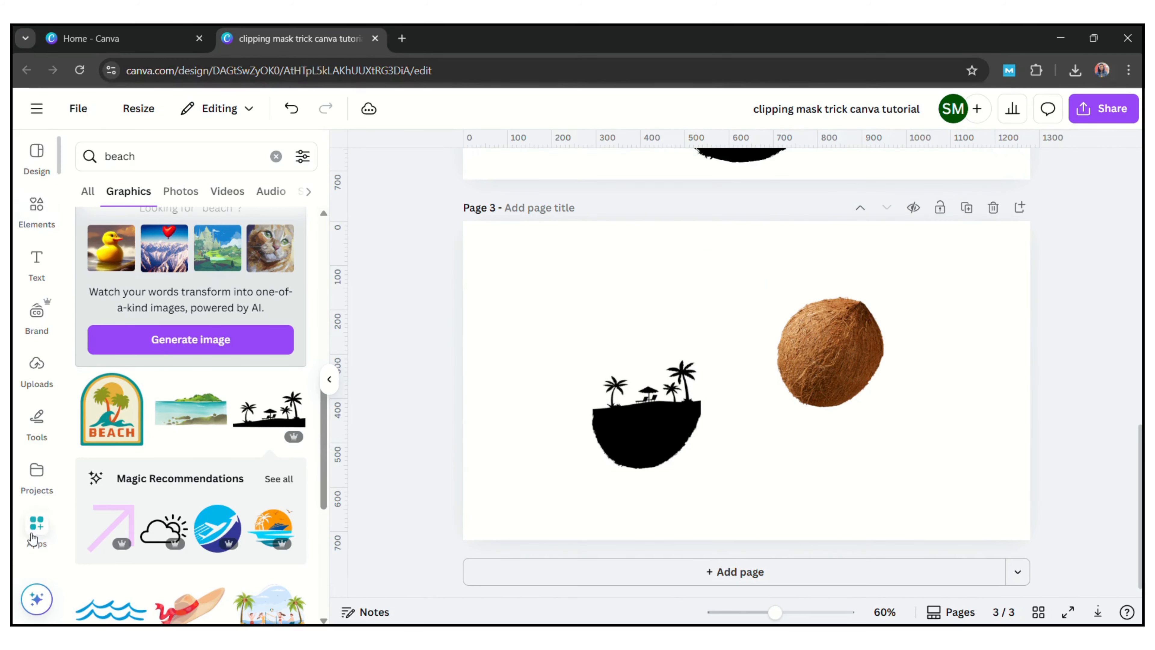
pyautogui.click(265, 169)
pyautogui.write('blend')
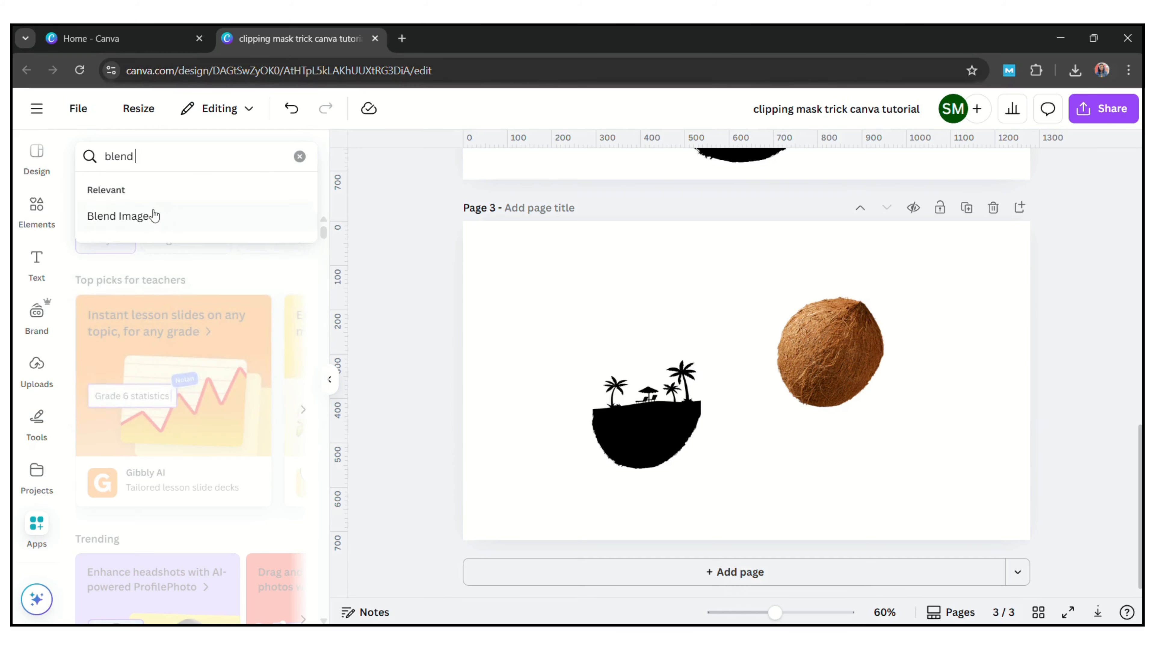
pyautogui.click(154, 216)
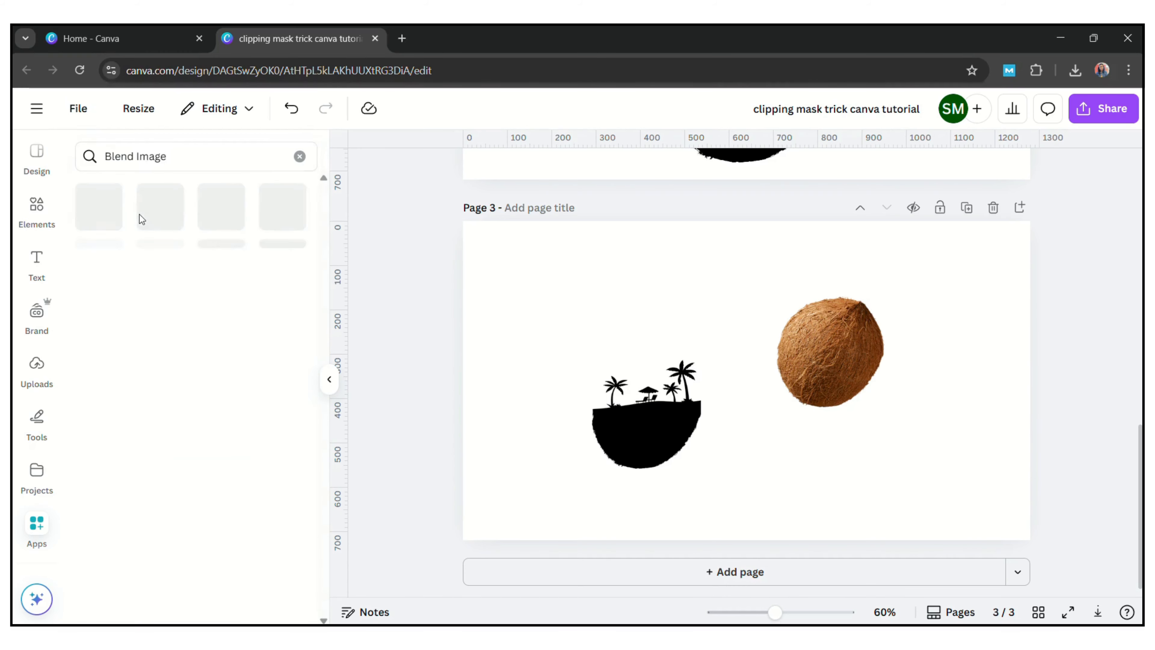
pyautogui.click(120, 197)
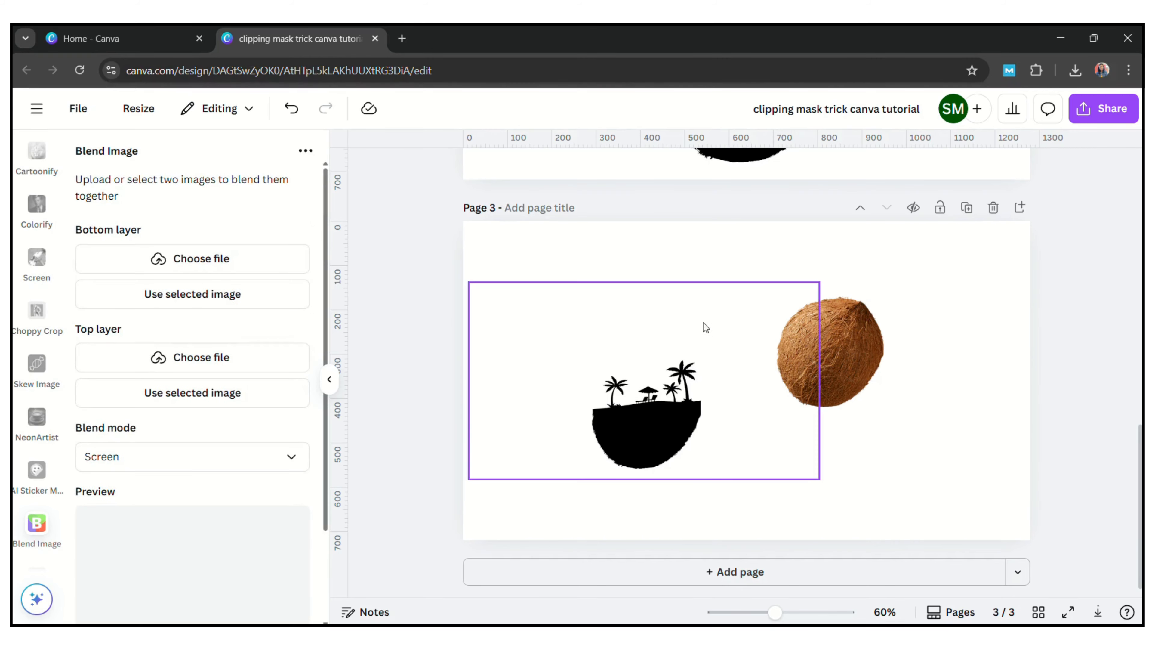
# Set the black beach silhouette as the blend's bottom layer and the downloaded coconut file as its top layer.
pyautogui.click(860, 326)
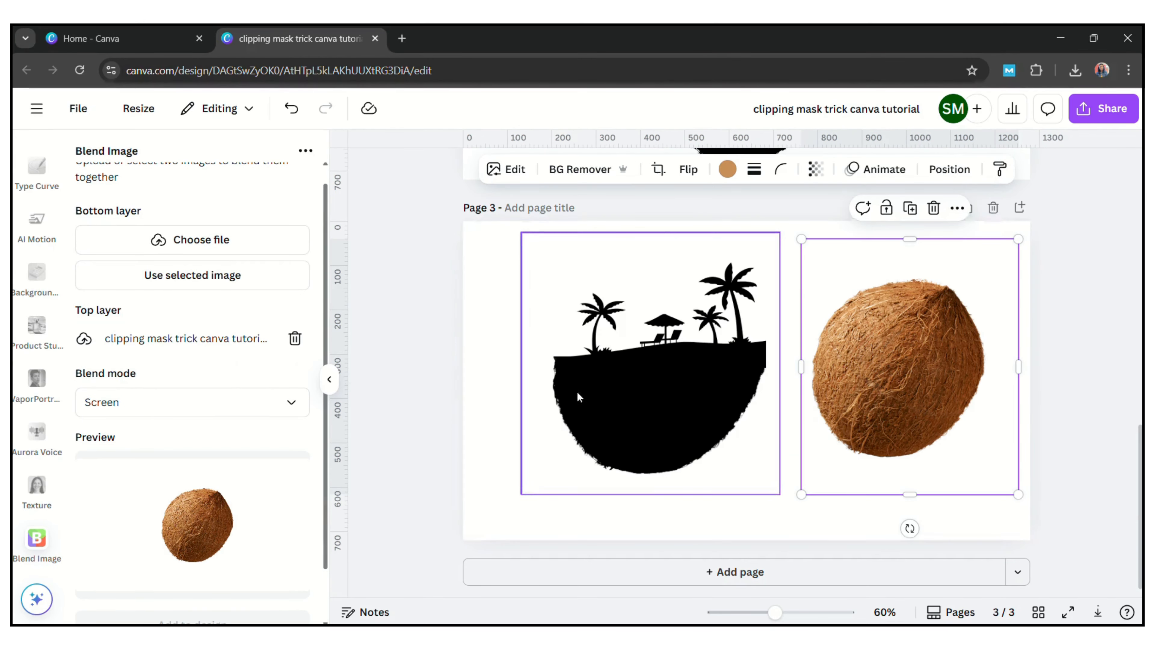
pyautogui.click(652, 355)
pyautogui.click(218, 277)
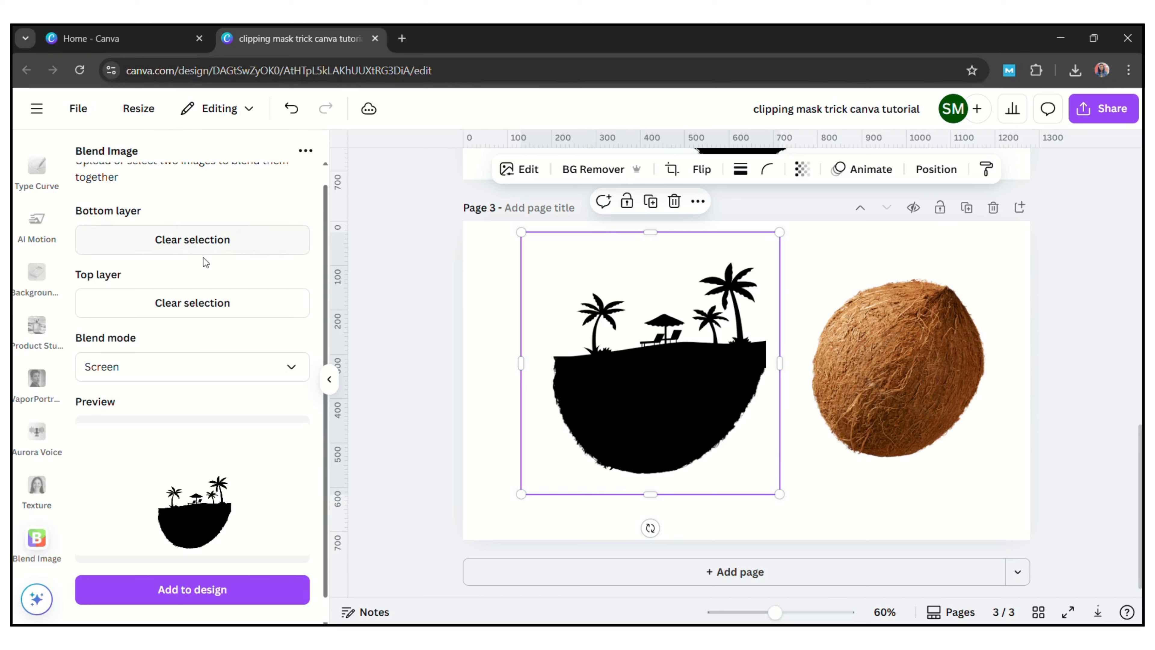
pyautogui.click(202, 303)
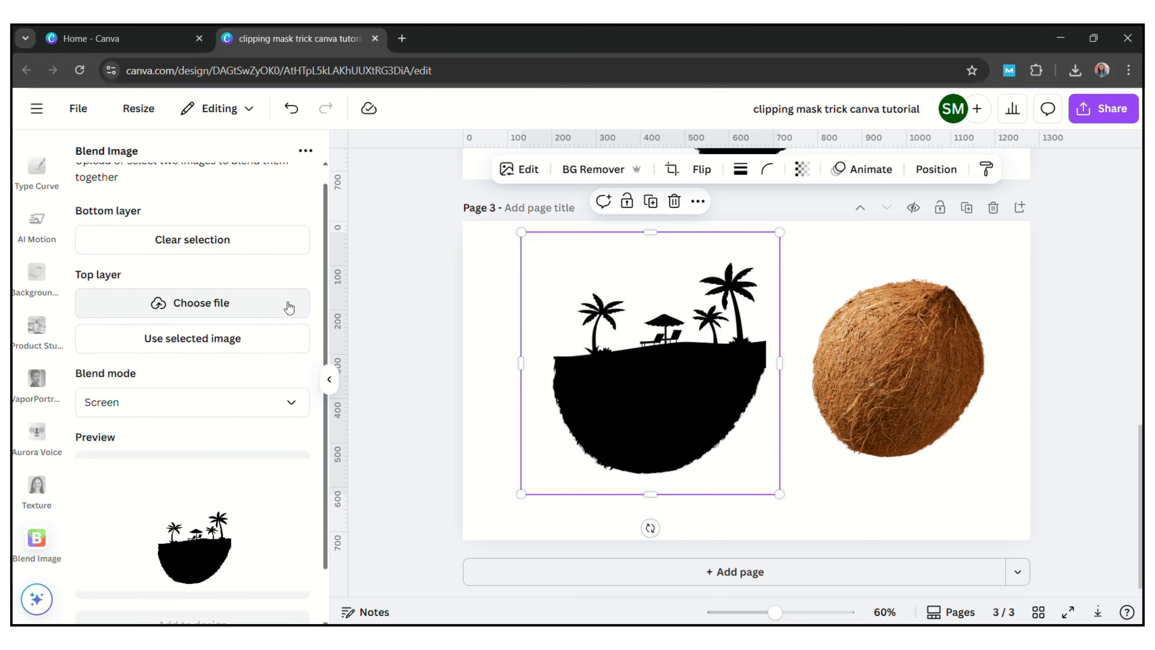
pyautogui.click(262, 299)
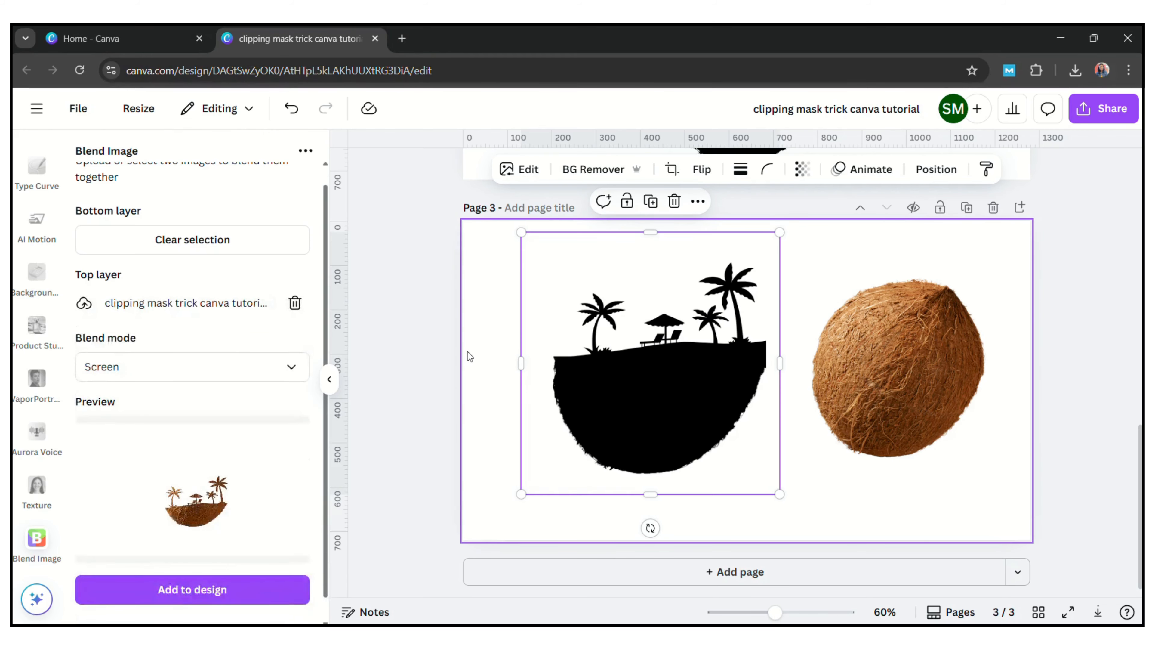
# Place the blended coconut image on a new page 4 and crop its empty left, right and upper margins.
pyautogui.click(785, 576)
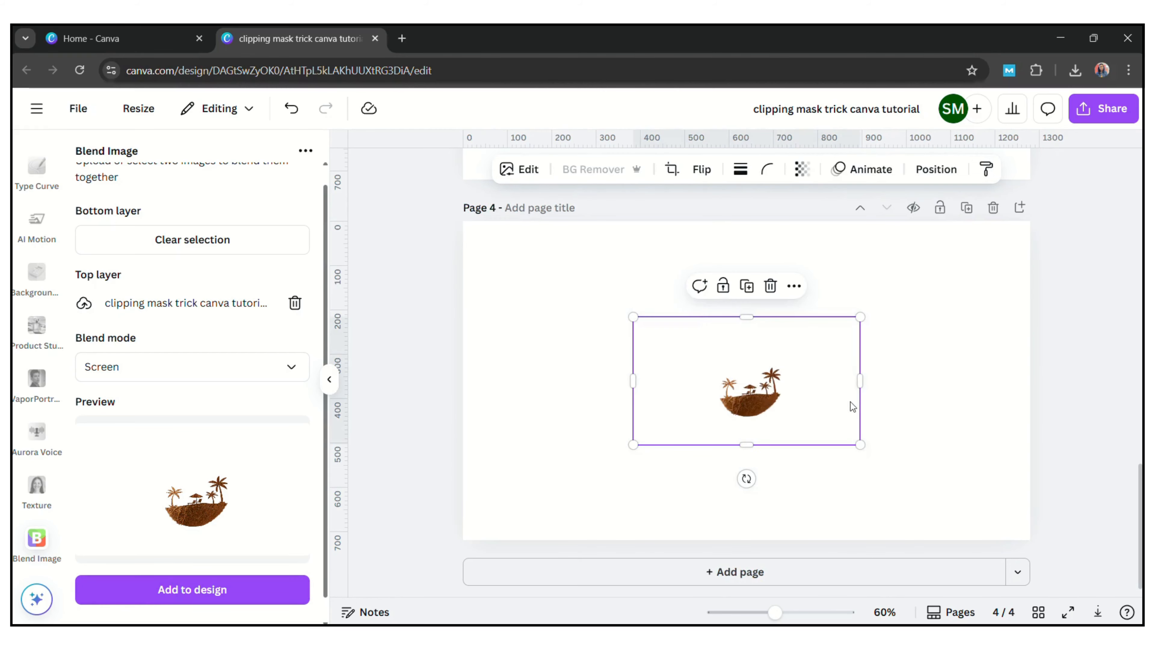
pyautogui.moveTo(636, 391); pyautogui.dragTo(715, 387)
pyautogui.moveTo(860, 382); pyautogui.dragTo(793, 393)
pyautogui.moveTo(753, 320); pyautogui.dragTo(753, 363)
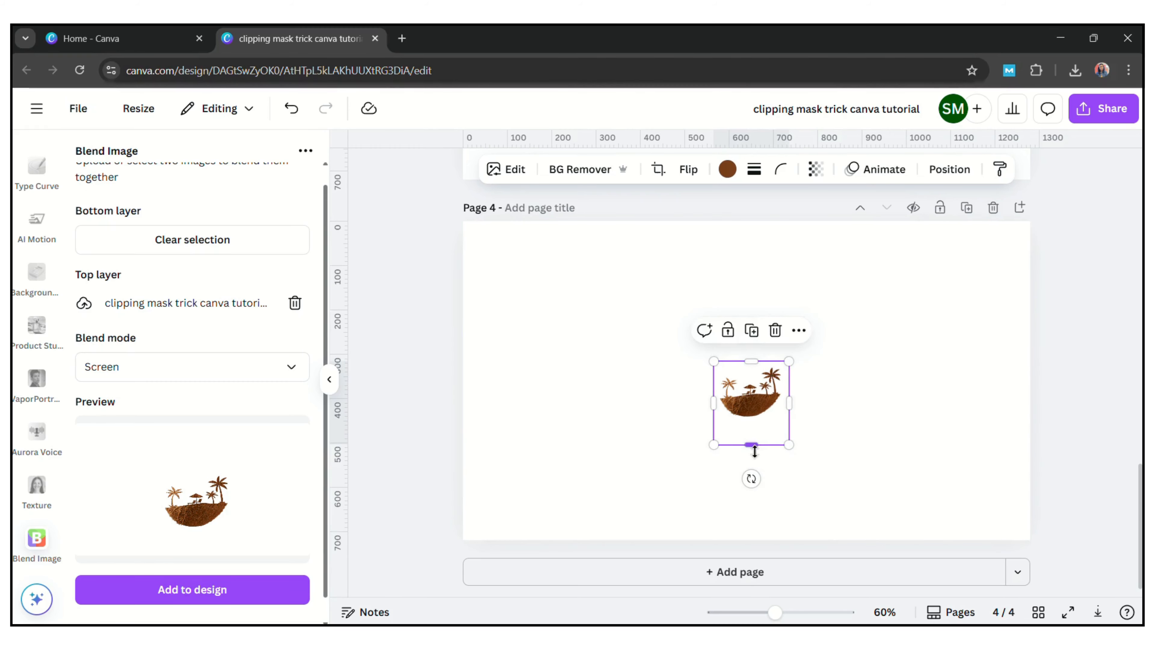
# Enlarge the cropped blended coconut image to nearly the page height and centre it on page 4.
pyautogui.moveTo(753, 444); pyautogui.dragTo(503, 592)
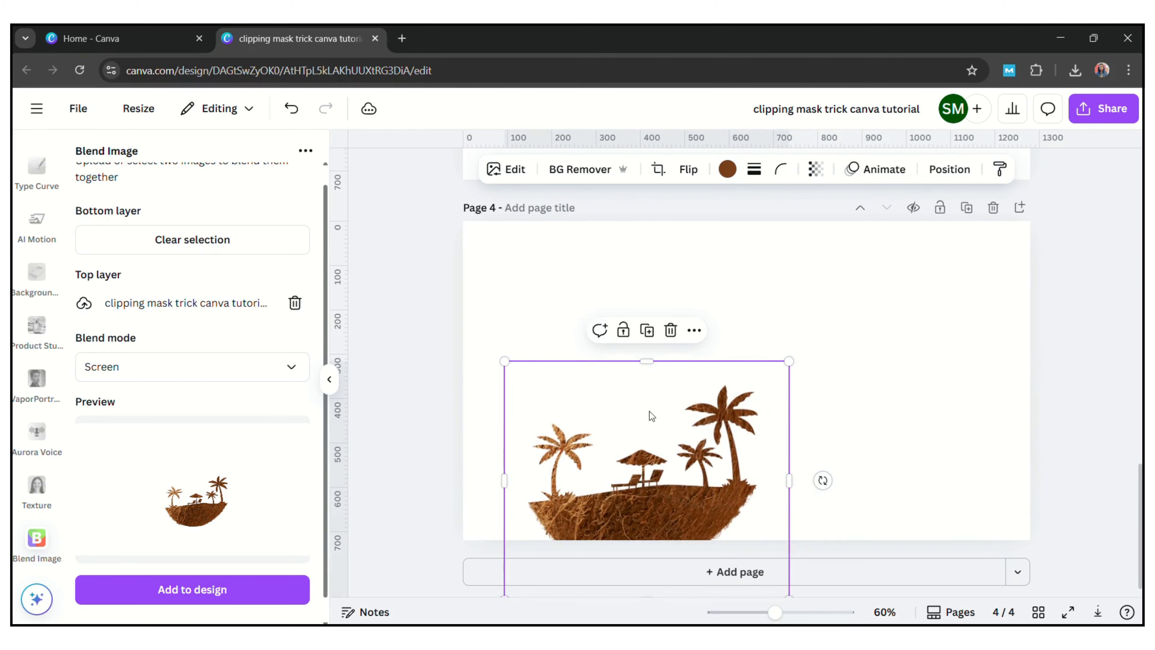
pyautogui.moveTo(649, 411); pyautogui.dragTo(723, 310)
pyautogui.moveTo(864, 498); pyautogui.dragTo(920, 541)
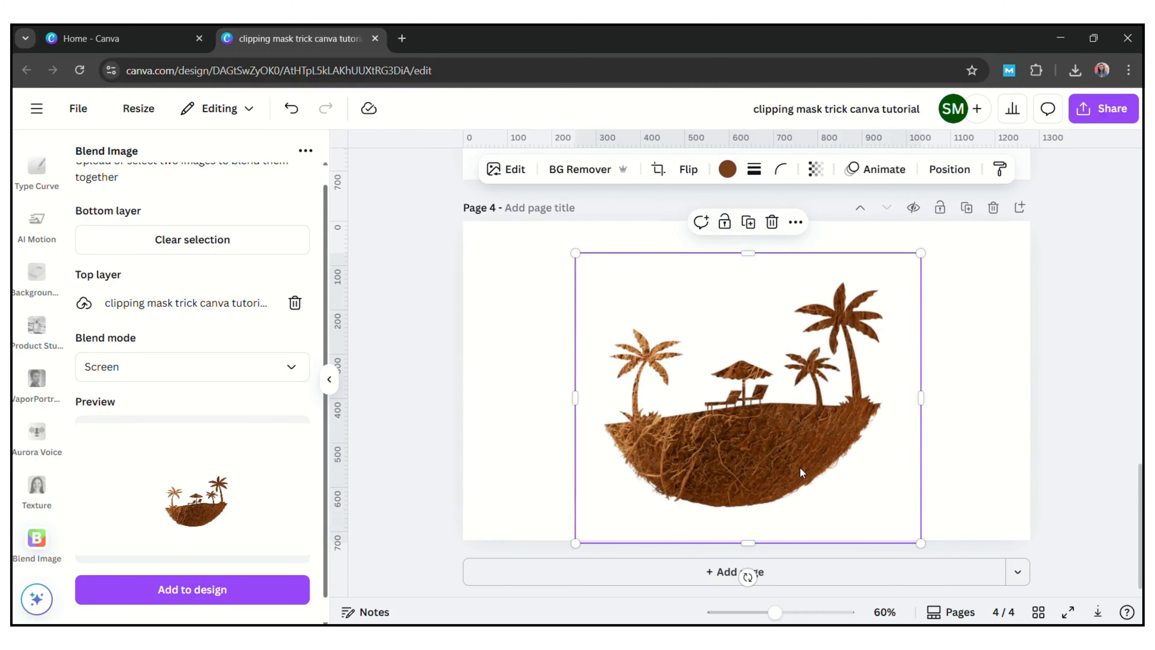
pyautogui.moveTo(801, 472); pyautogui.dragTo(797, 442)
pyautogui.click(975, 347)
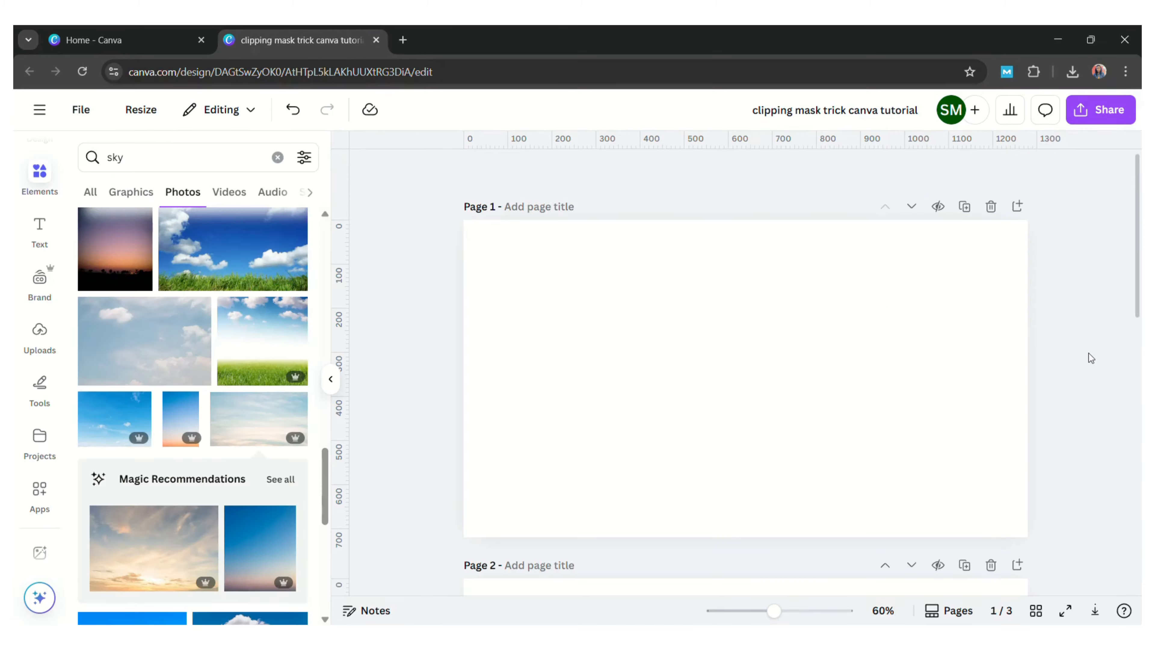
# Search the photo elements for "earth" and add the cut-out globe showing the Americas to blank page 1.
pyautogui.click(175, 165)
pyautogui.press('BackSpace')
pyautogui.press('BackSpace')
pyautogui.press('BackSpace')
pyautogui.write('earth')
pyautogui.press('Return')
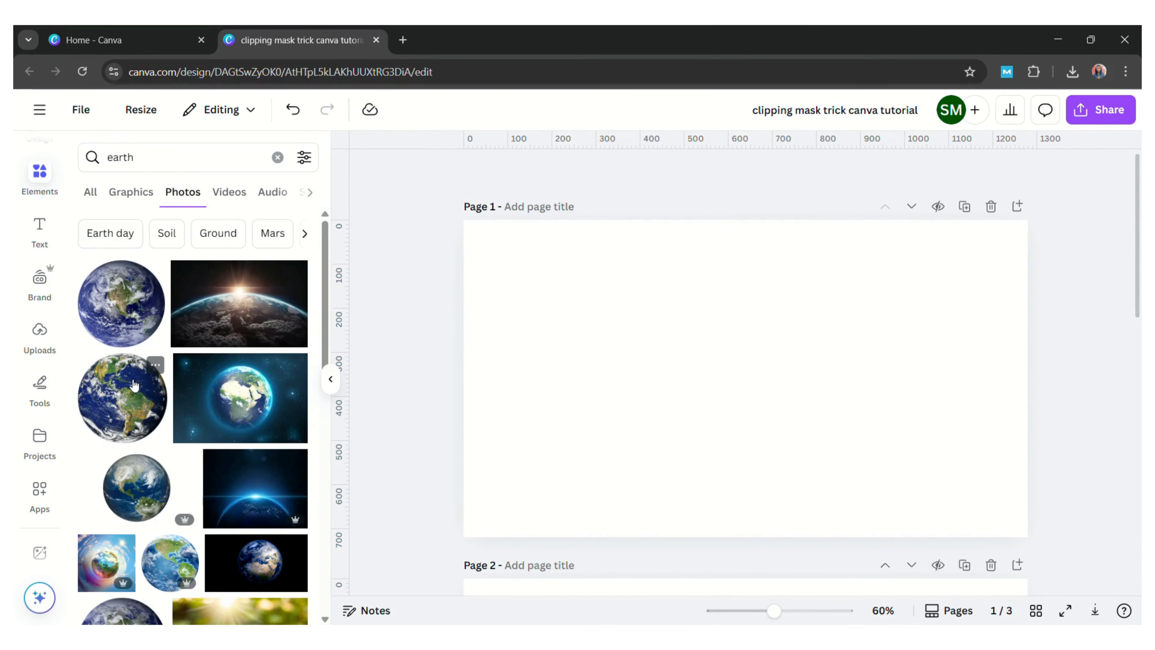
pyautogui.click(134, 384)
# Resize the globe to about two thirds of the page height and centre it on page 1.
pyautogui.moveTo(879, 258); pyautogui.dragTo(827, 304)
pyautogui.moveTo(723, 404); pyautogui.dragTo(750, 405)
pyautogui.moveTo(645, 303); pyautogui.dragTo(631, 290)
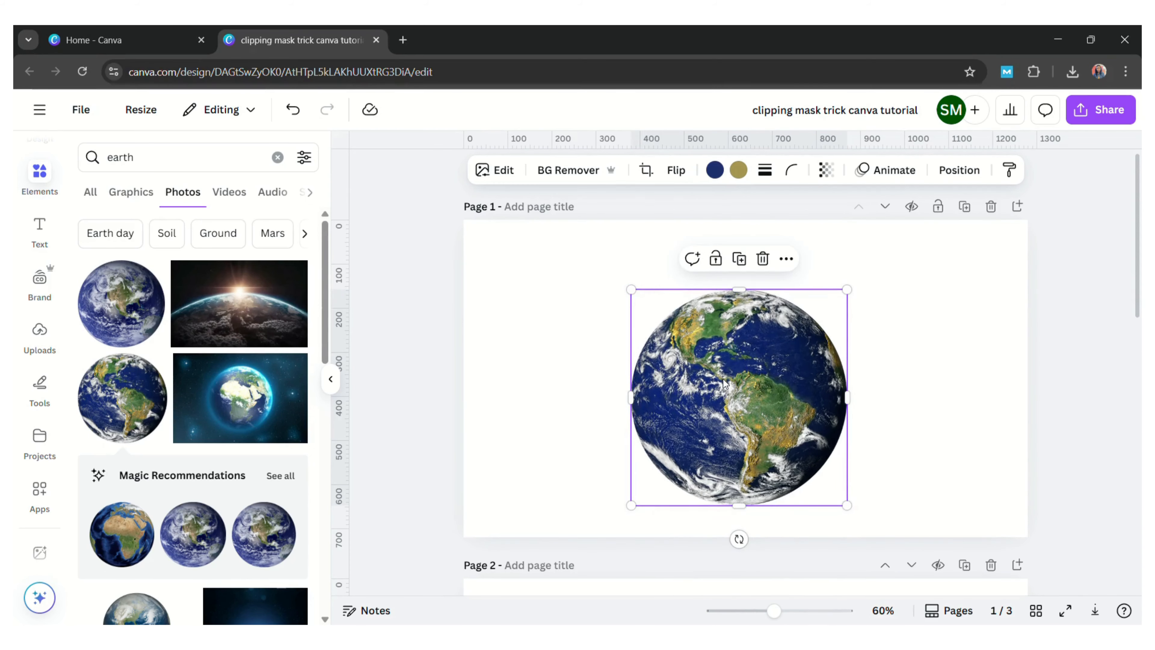
pyautogui.moveTo(718, 332); pyautogui.dragTo(725, 313)
# Search the graphics for "buildings" and add the black city skyline silhouette to page 1.
pyautogui.click(193, 163)
pyautogui.press('BackSpace')
pyautogui.press('BackSpace')
pyautogui.press('BackSpace')
pyautogui.press('BackSpace')
pyautogui.press('BackSpace')
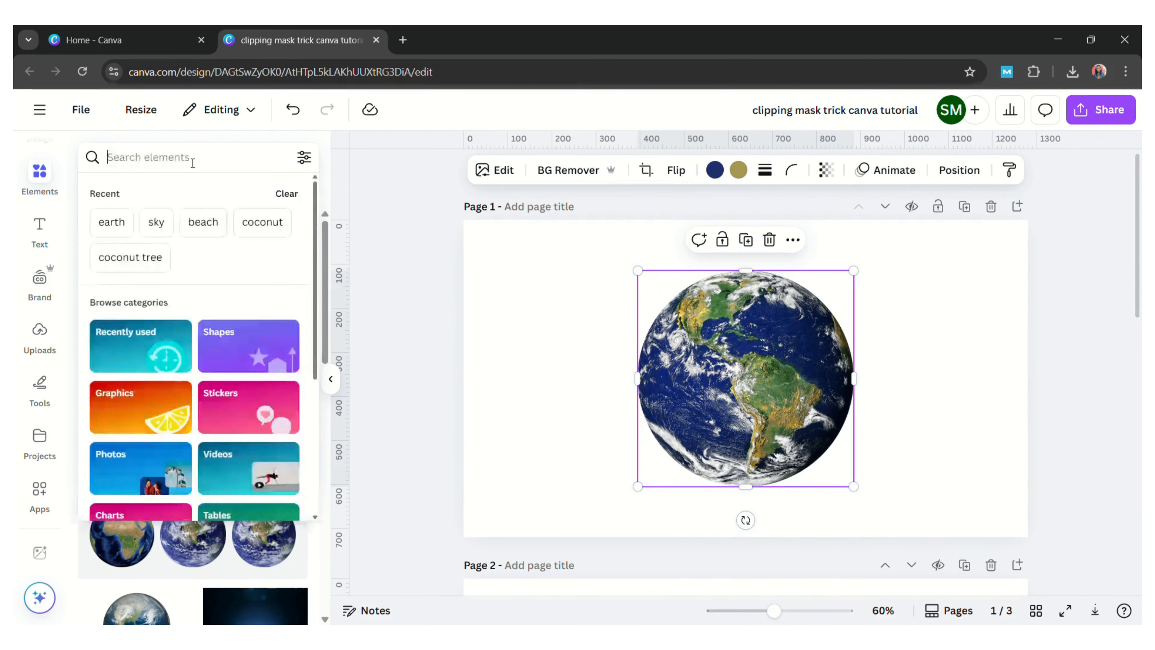
pyautogui.write('buildings')
pyautogui.press('Return')
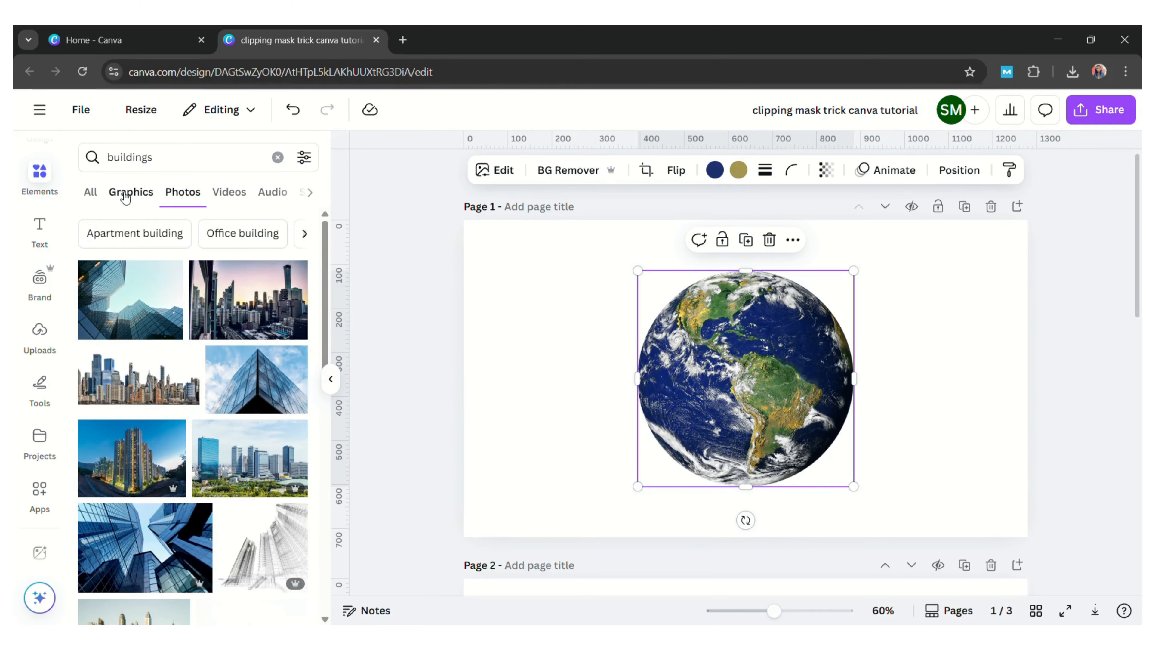
pyautogui.click(131, 191)
pyautogui.click(114, 455)
# Position the skyline over the globe's upper half and crop the globe's upper part down to the skyline's base.
pyautogui.moveTo(656, 392); pyautogui.dragTo(672, 325)
pyautogui.click(712, 412)
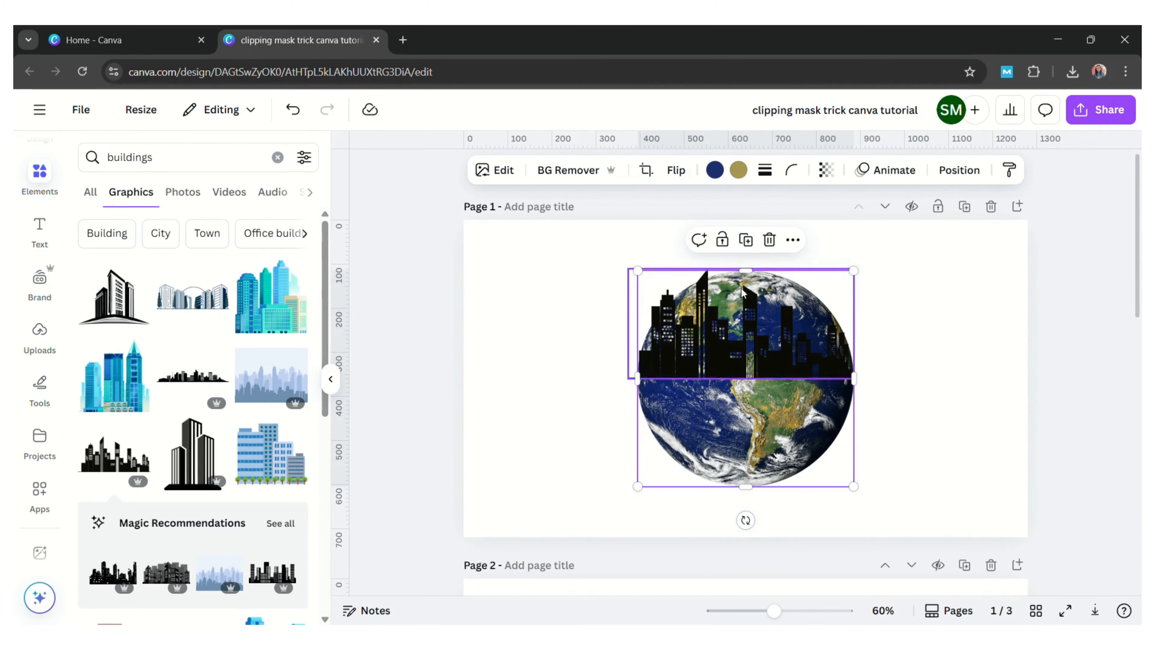
pyautogui.moveTo(763, 296); pyautogui.dragTo(769, 400)
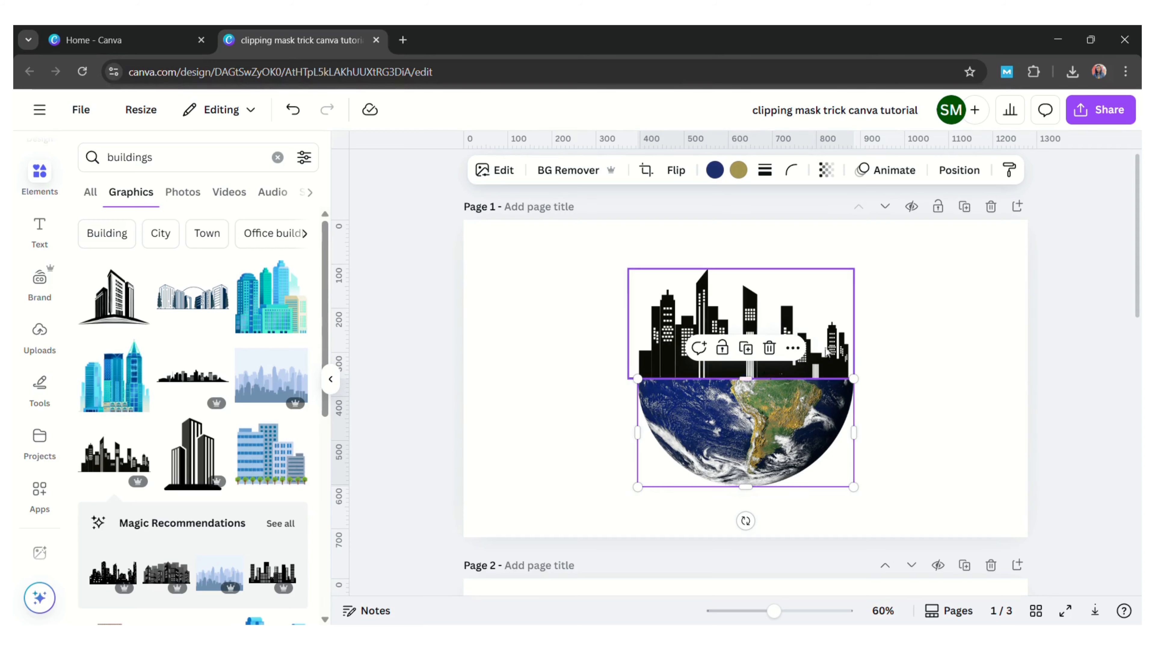
# Enlarge the skyline slightly so its base spans the full width of the half globe.
pyautogui.click(907, 323)
pyautogui.click(801, 343)
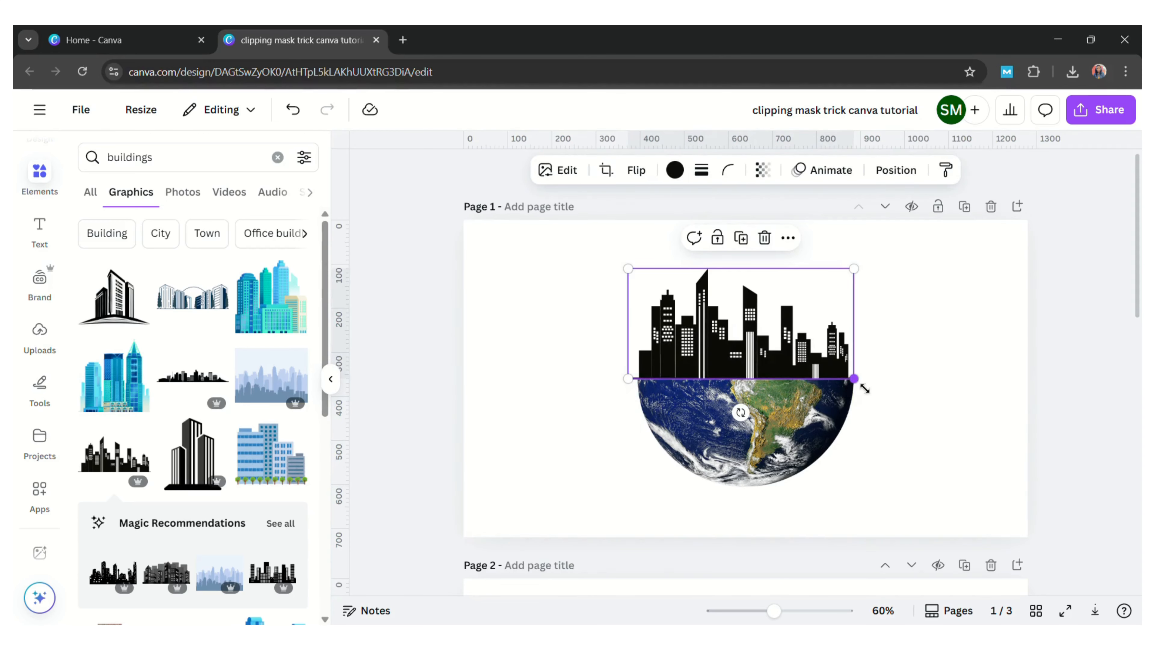
pyautogui.moveTo(862, 387); pyautogui.dragTo(870, 392)
pyautogui.click(923, 346)
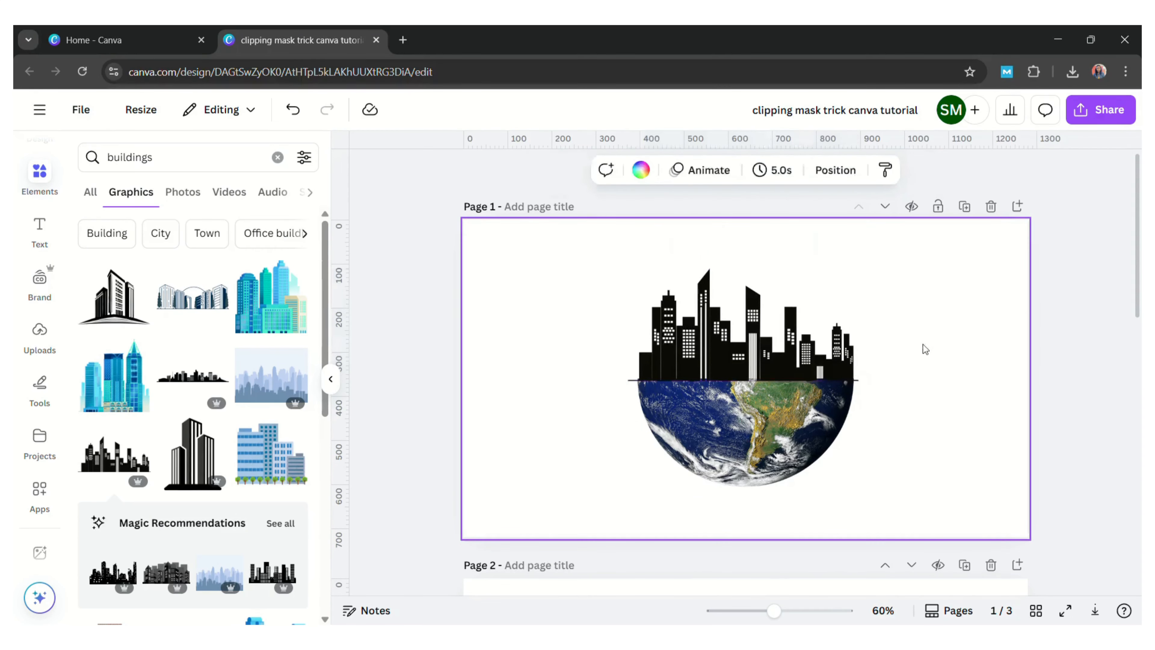
pyautogui.click(668, 375)
pyautogui.moveTo(639, 387); pyautogui.dragTo(636, 388)
pyautogui.click(594, 406)
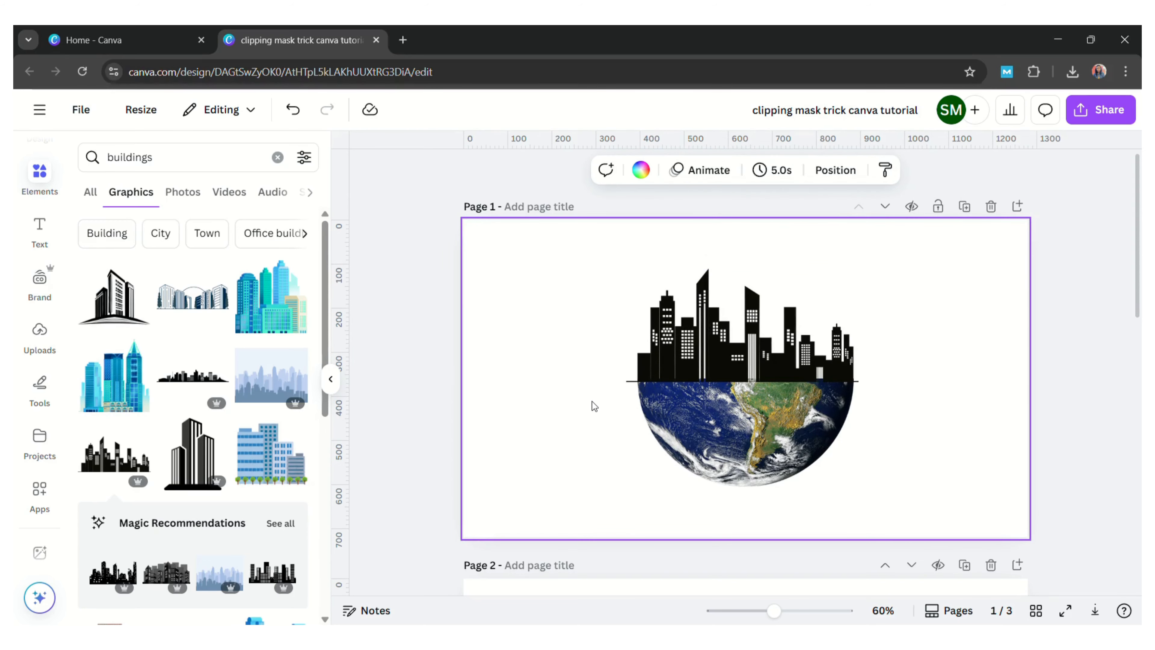
# Apply a Custom Duotone to the half globe with both highlights and shadows set to pure black.
pyautogui.click(804, 434)
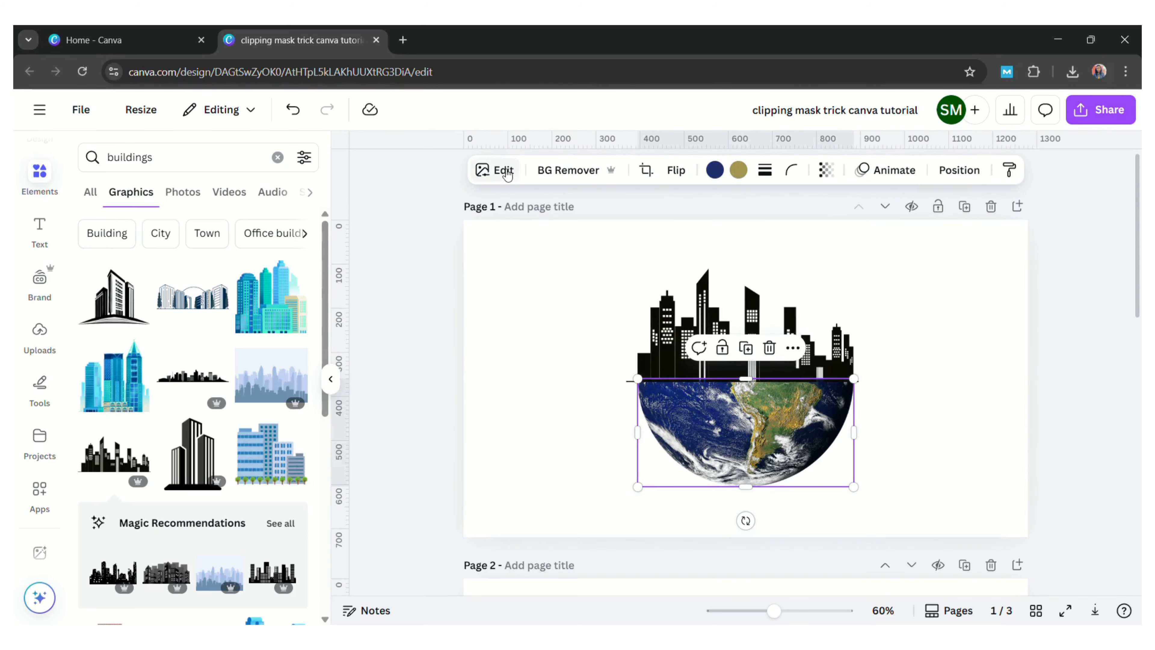
pyautogui.click(494, 170)
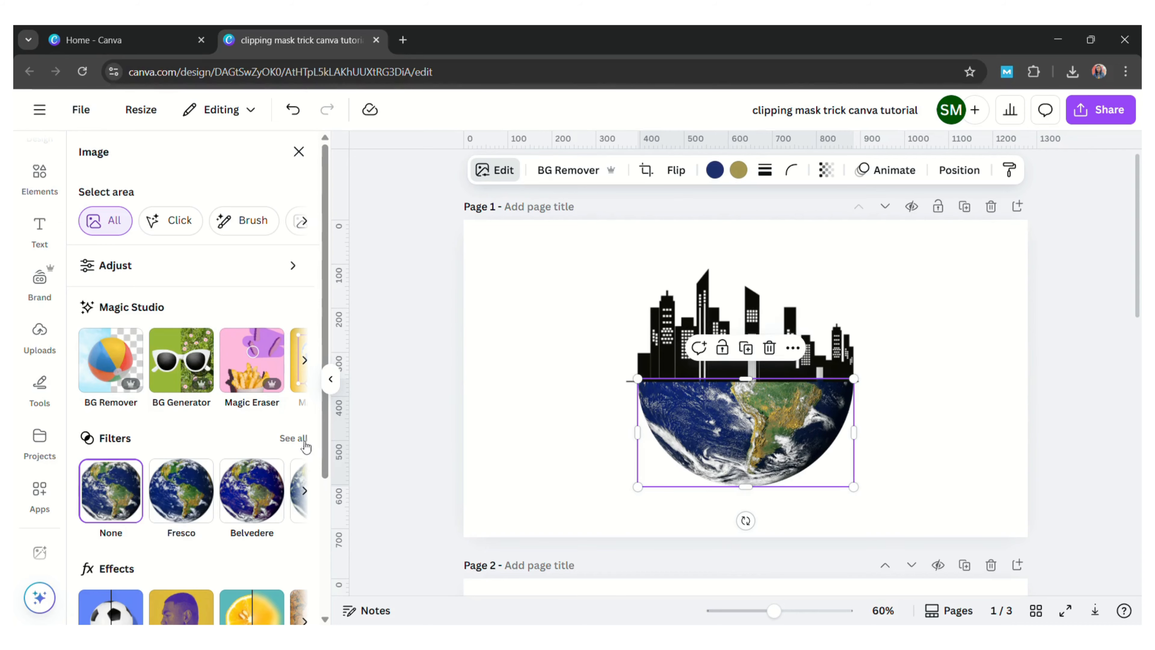
pyautogui.scroll(-3, 324, 463)
pyautogui.click(181, 523)
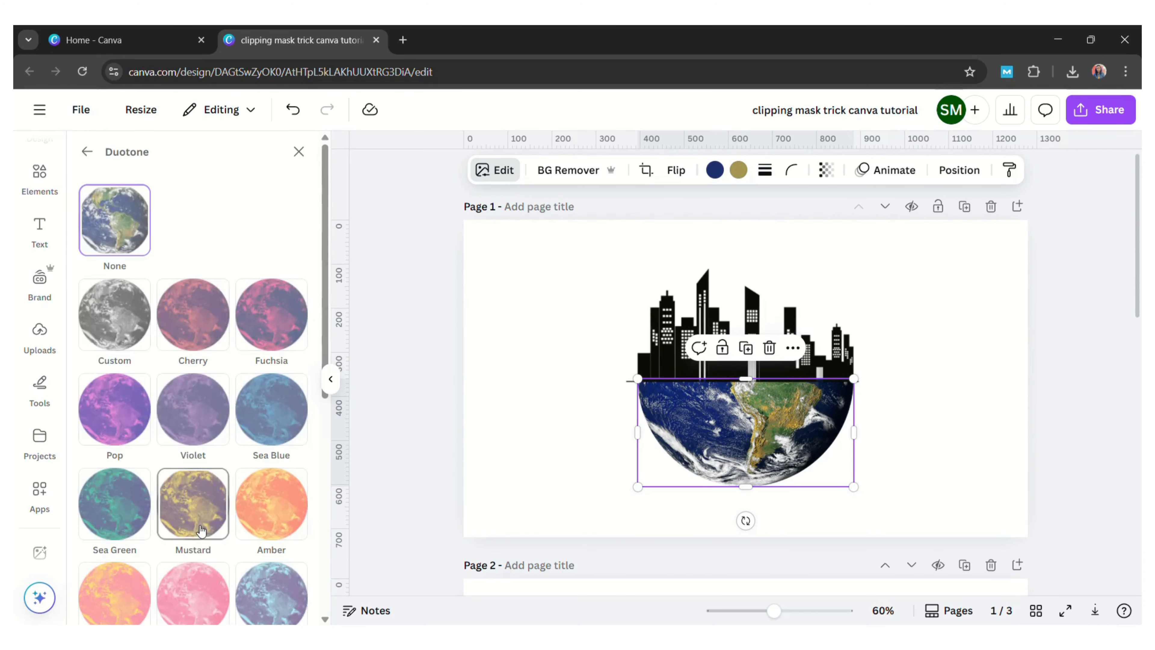
pyautogui.click(109, 346)
pyautogui.click(296, 391)
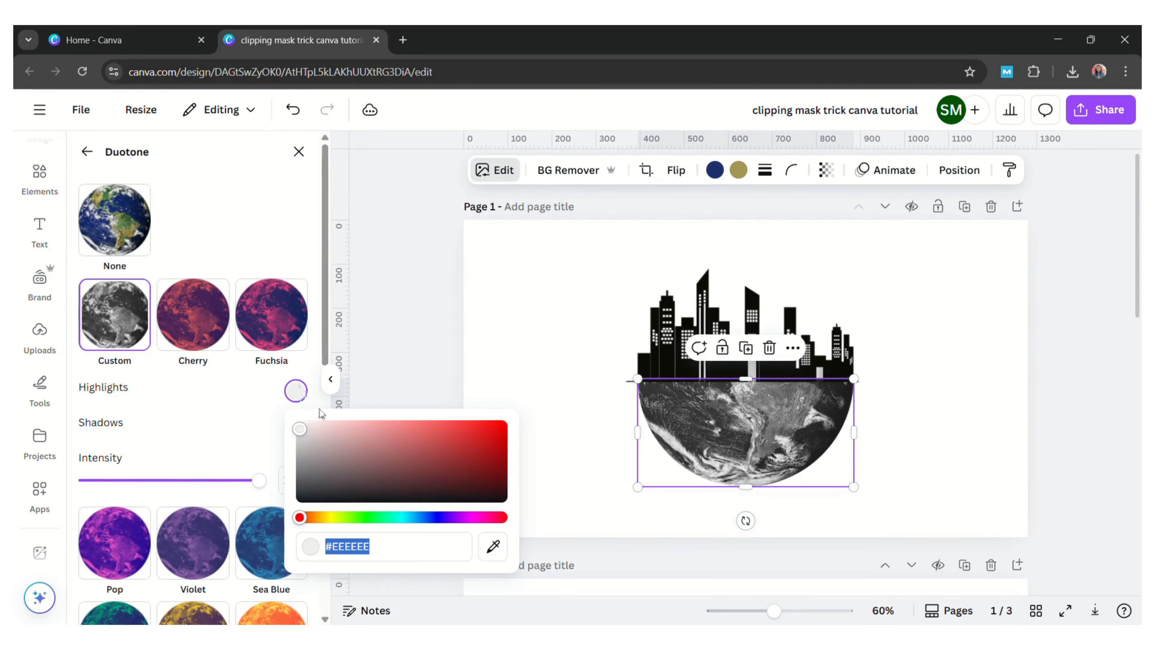
pyautogui.moveTo(301, 425); pyautogui.dragTo(570, 519)
pyautogui.click(158, 425)
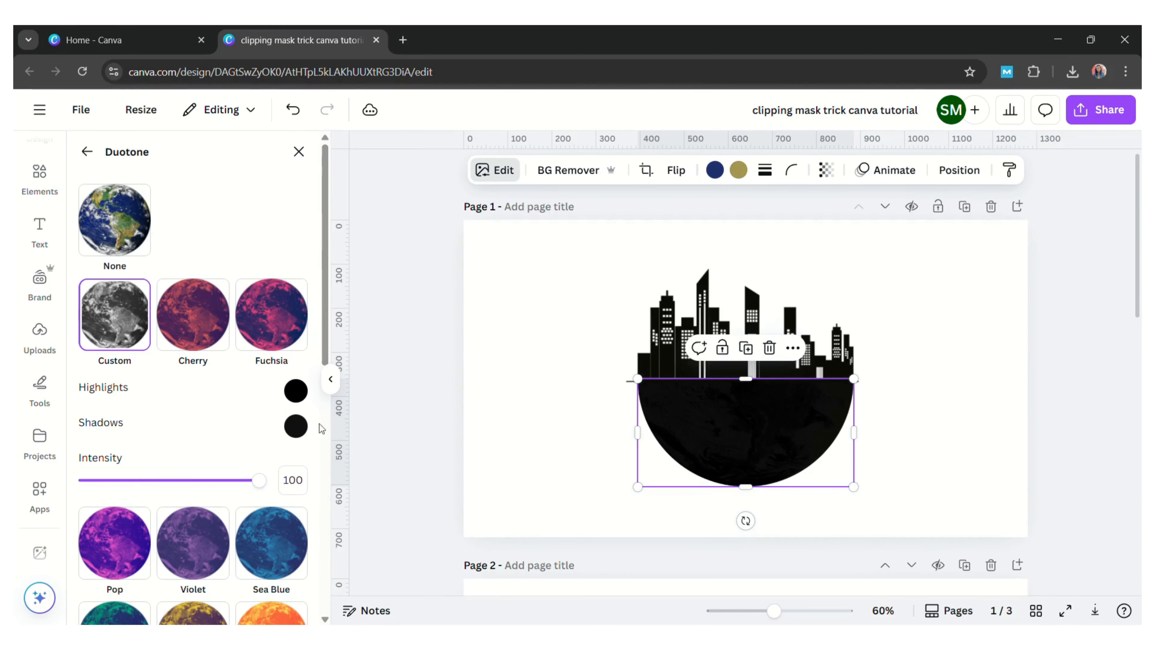
pyautogui.click(296, 426)
pyautogui.moveTo(305, 533); pyautogui.dragTo(569, 564)
pyautogui.click(588, 315)
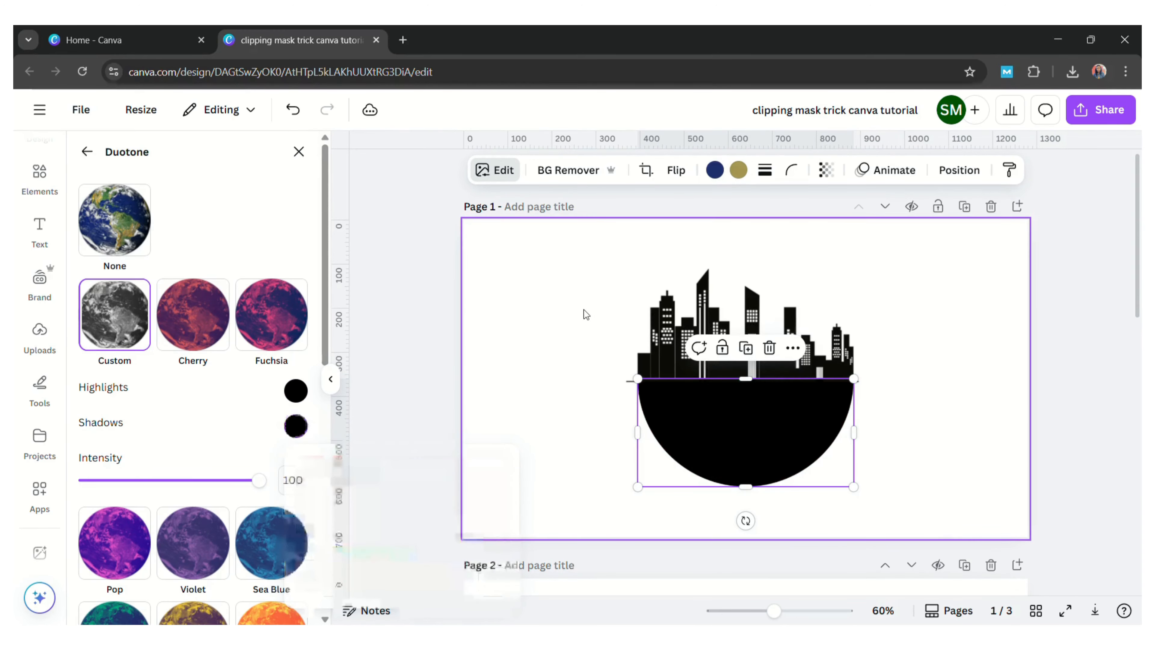
# Download only the current page (Page 1) as a PNG.
pyautogui.click(1132, 110)
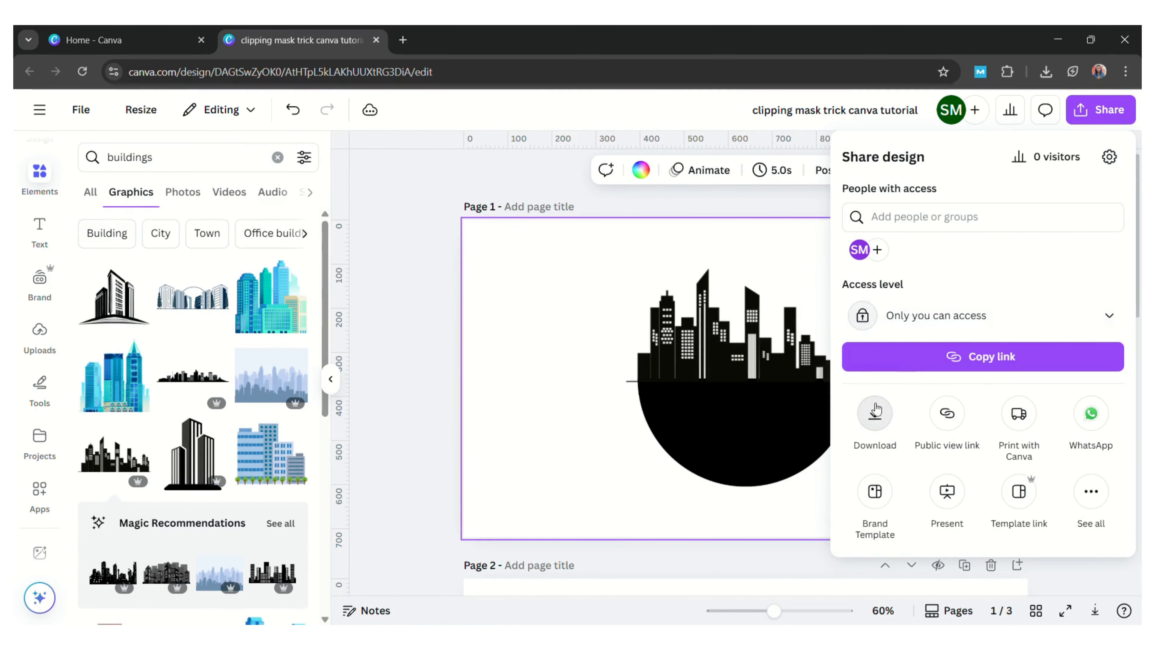
pyautogui.click(876, 414)
pyautogui.click(1096, 422)
pyautogui.click(892, 222)
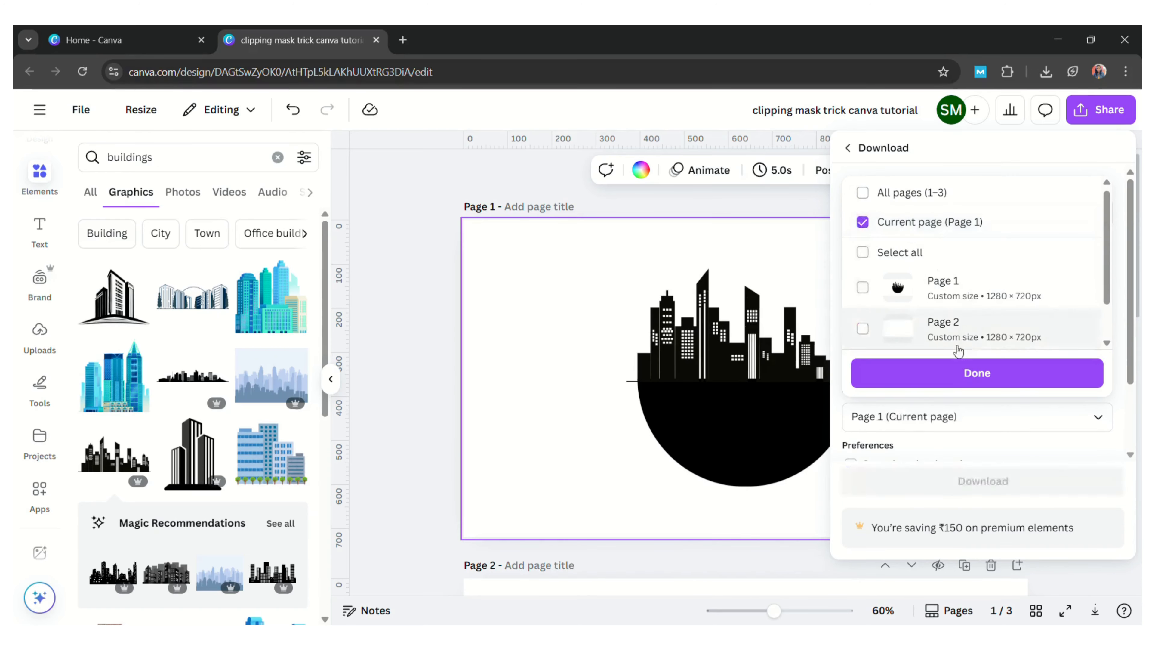
pyautogui.click(900, 376)
pyautogui.click(970, 485)
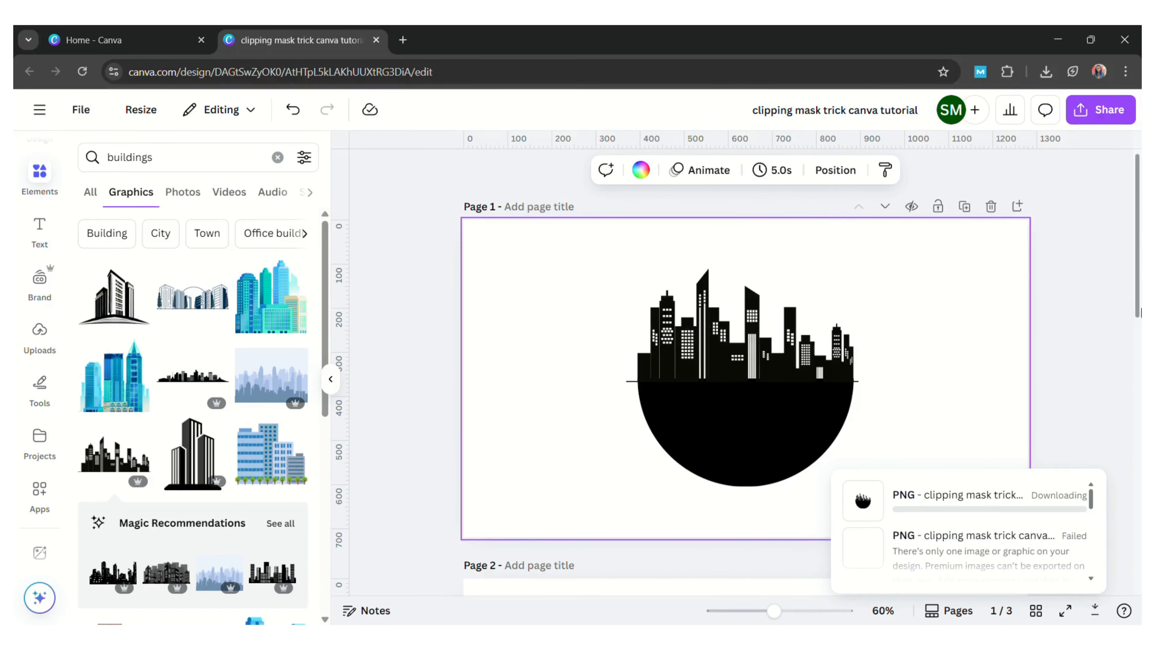
# Place the downloaded skyline silhouette and the recently used globe photo side by side on page 2.
pyautogui.scroll(-5, 1138, 296)
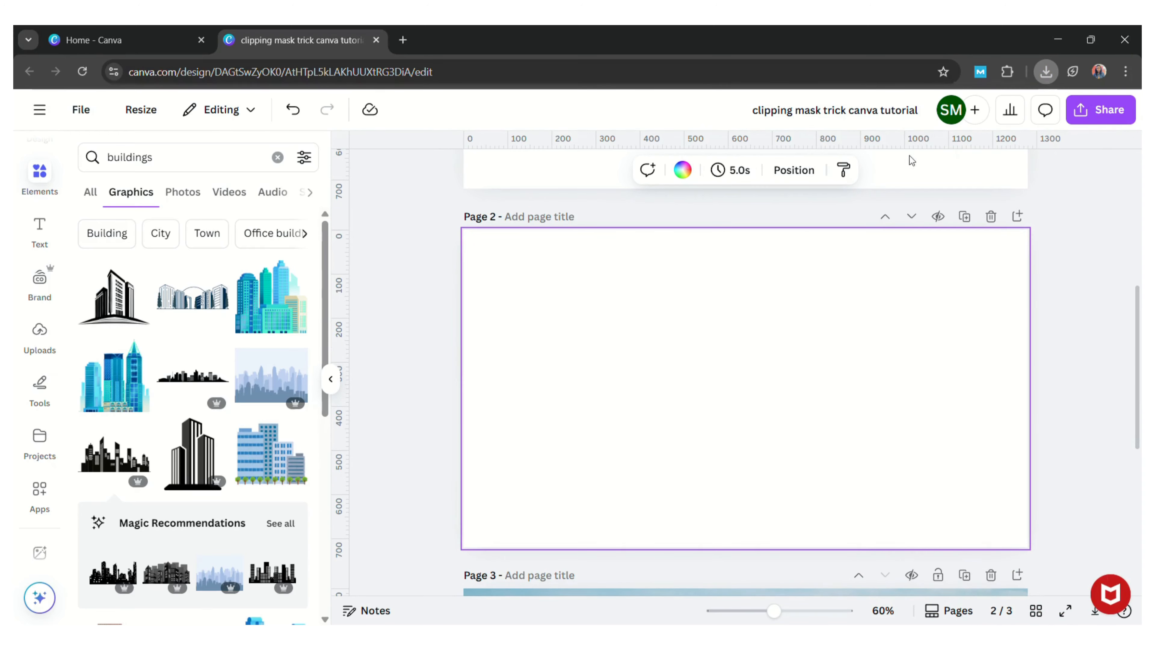
pyautogui.moveTo(586, 377); pyautogui.dragTo(585, 377)
pyautogui.click(277, 157)
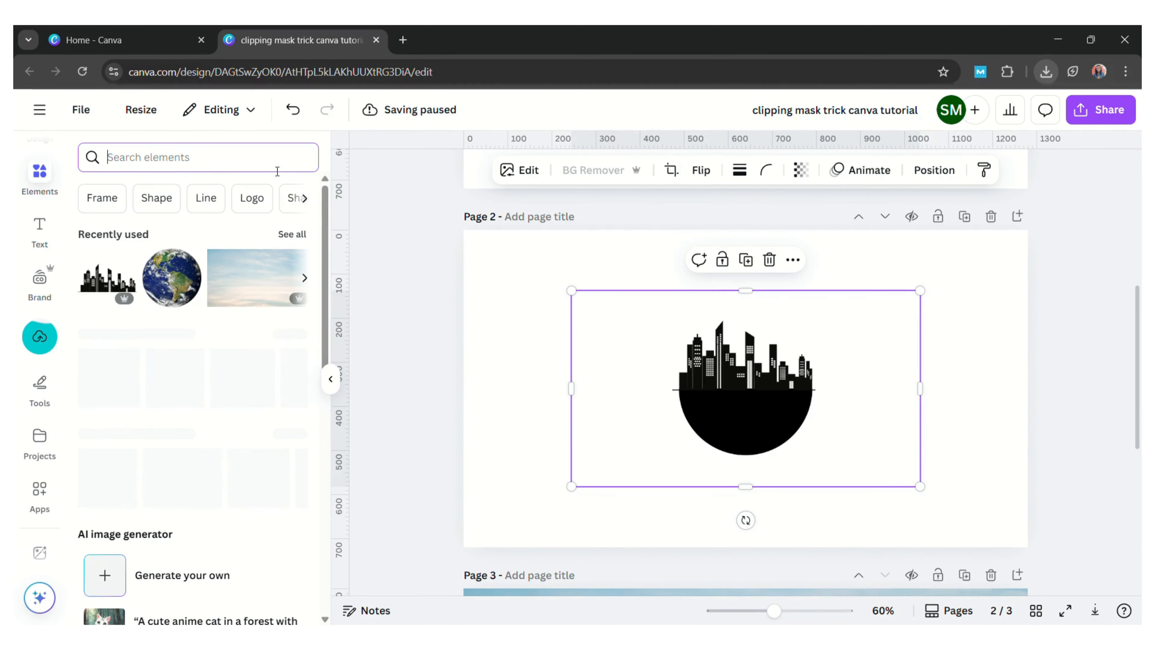
pyautogui.click(175, 275)
pyautogui.moveTo(746, 389); pyautogui.dragTo(942, 344)
pyautogui.click(666, 458)
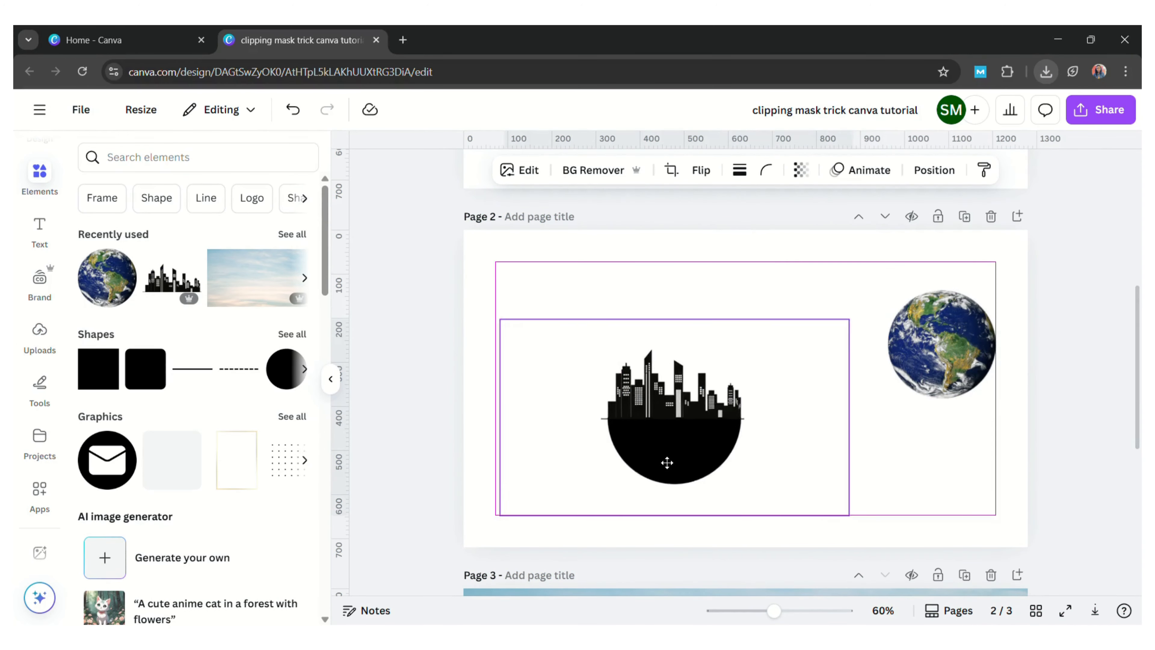
# Crop the empty left and right sides of the silhouette image and enlarge the globe photo on page 2.
pyautogui.moveTo(474, 399); pyautogui.dragTo(559, 399)
pyautogui.moveTo(822, 399); pyautogui.dragTo(735, 400)
pyautogui.click(893, 364)
pyautogui.moveTo(887, 401); pyautogui.dragTo(813, 473)
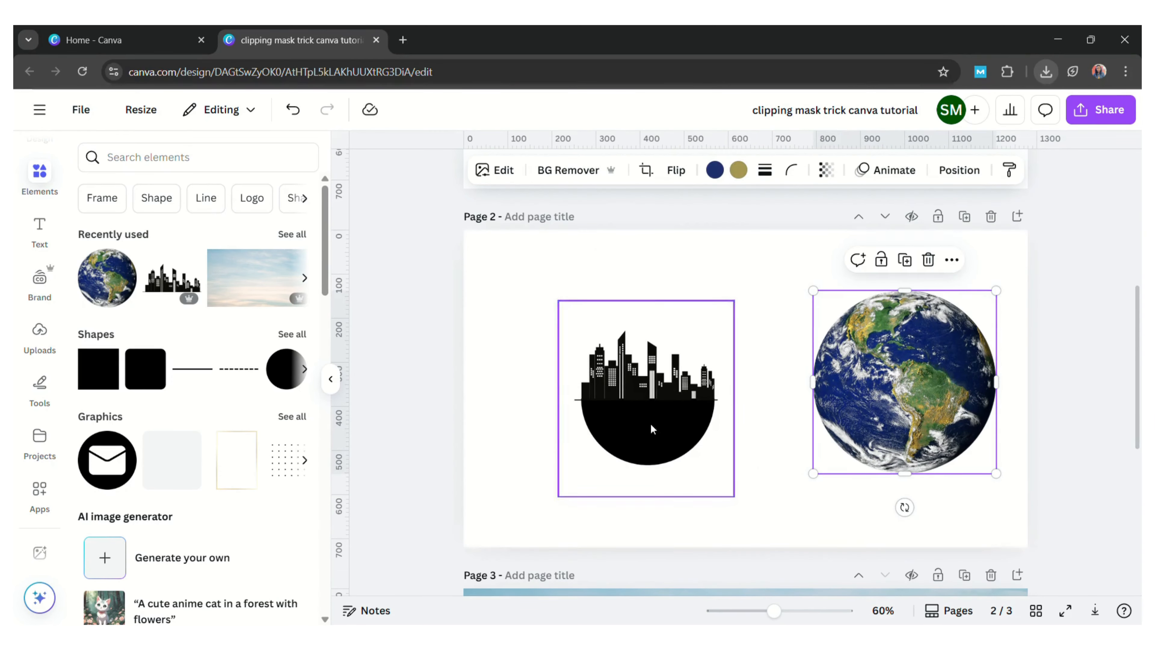
# Enlarge the skyline silhouette image to about the globe's size and move it up level with the globe.
pyautogui.click(614, 455)
pyautogui.moveTo(560, 501); pyautogui.dragTo(502, 531)
pyautogui.click(653, 392)
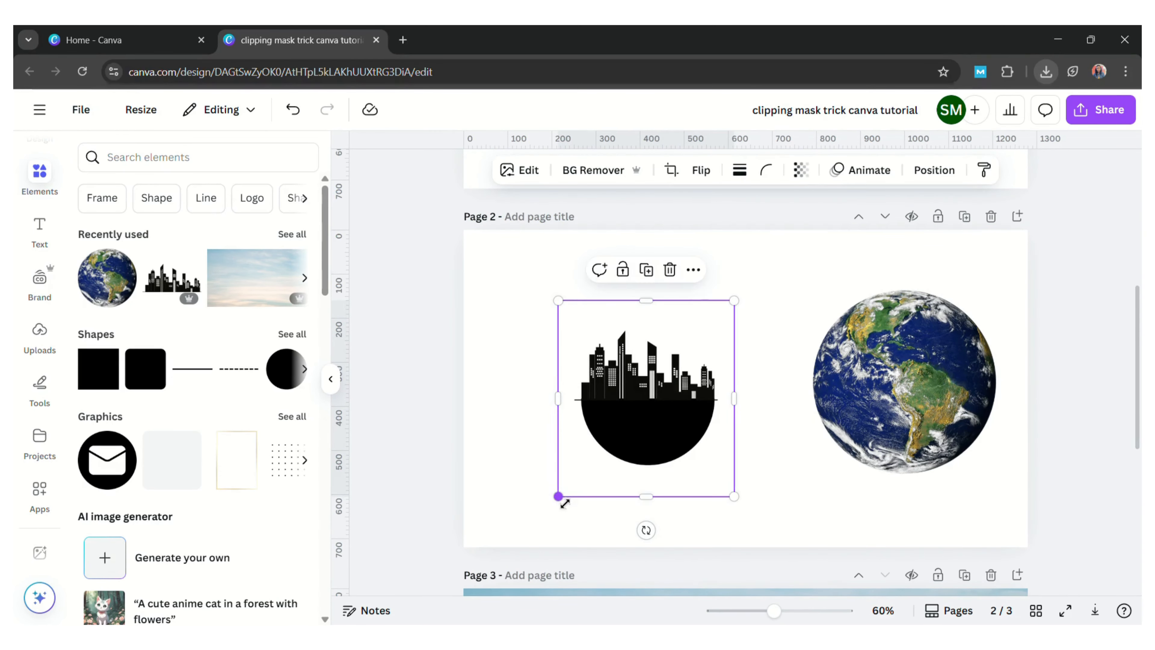
pyautogui.moveTo(559, 496); pyautogui.dragTo(504, 557)
pyautogui.moveTo(664, 479); pyautogui.dragTo(672, 435)
pyautogui.click(417, 379)
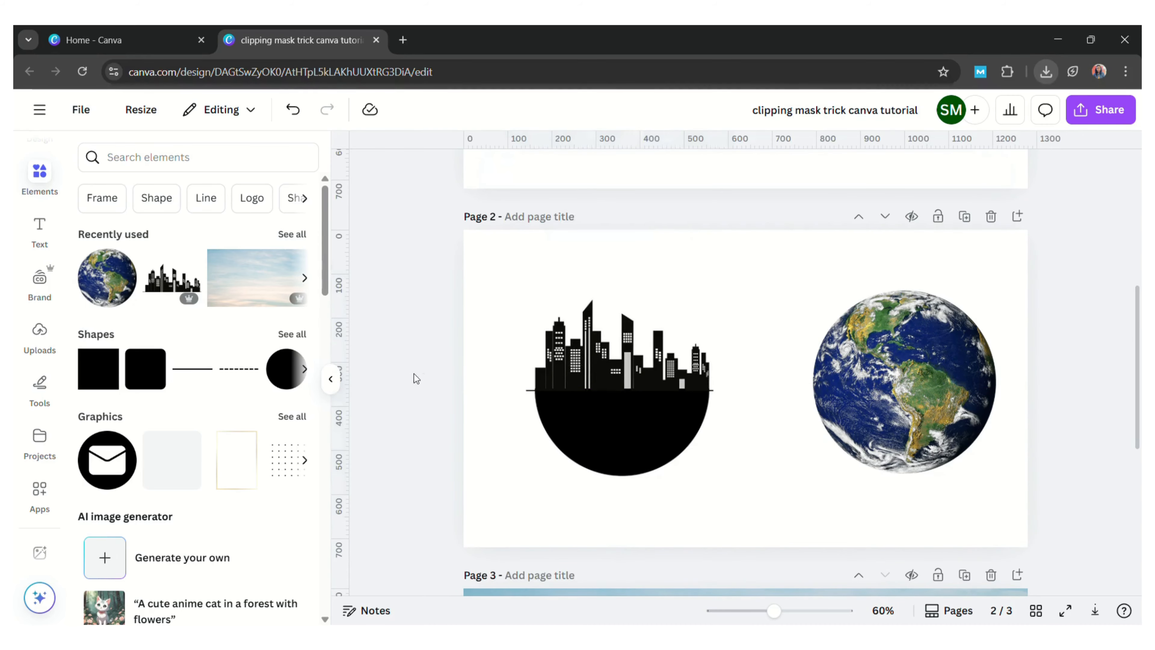
# Find and open the Blend Image app, and clear its previous bottom and top layers.
pyautogui.click(39, 493)
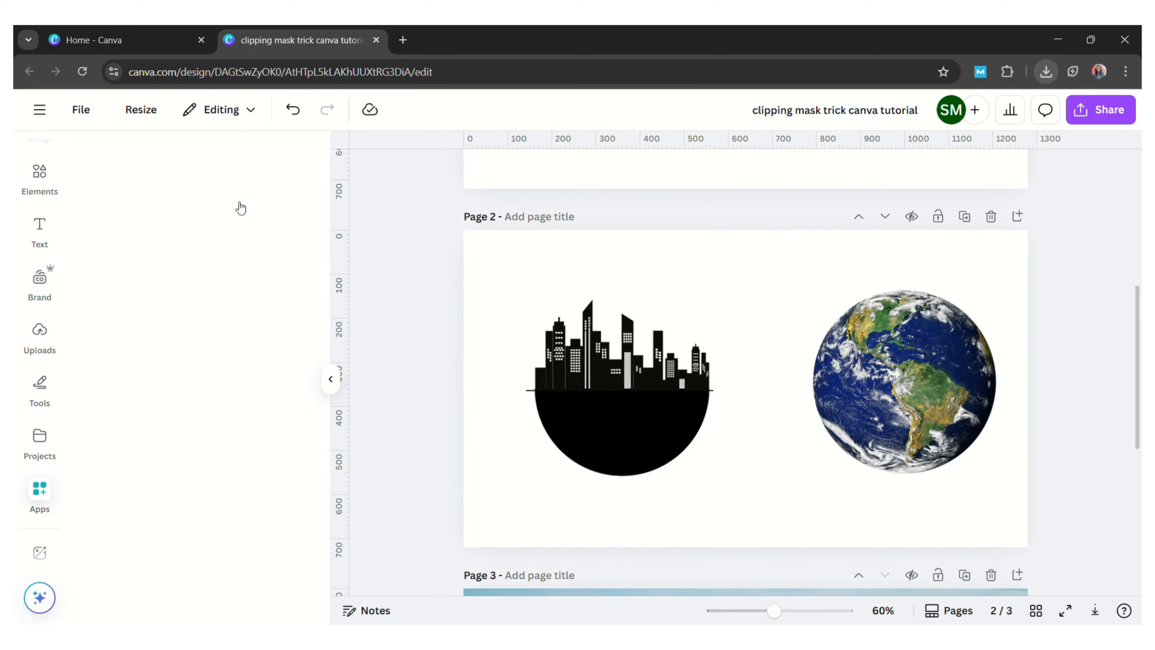
pyautogui.click(189, 157)
pyautogui.write('Blend Image')
pyautogui.click(105, 219)
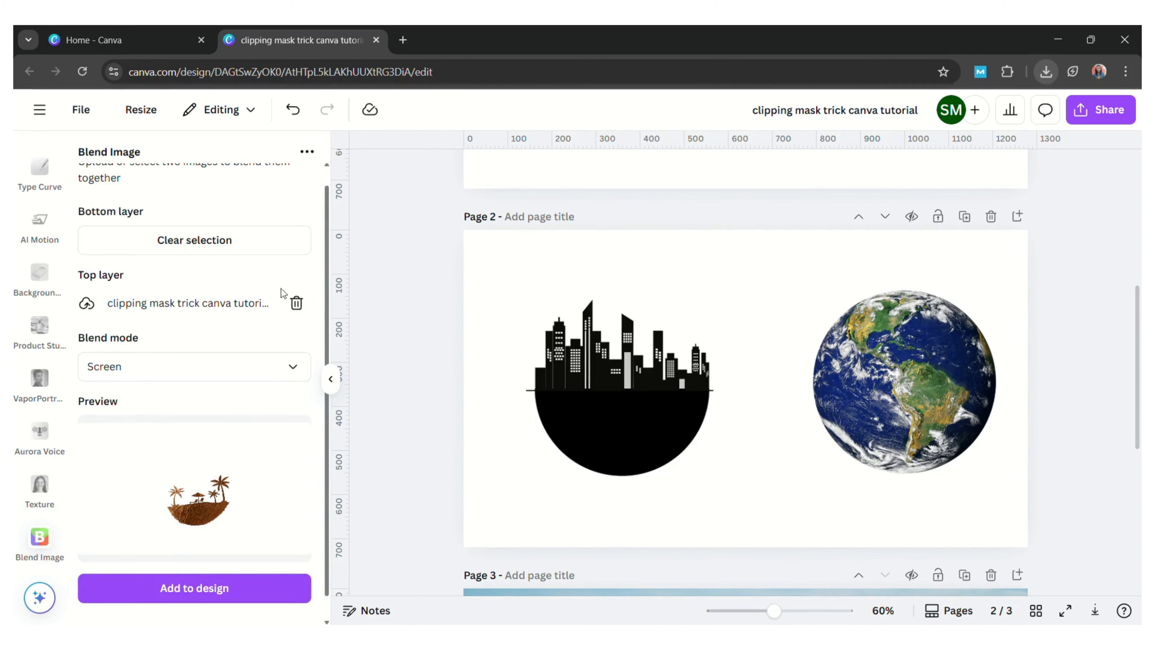
pyautogui.scroll(1, 329, 266)
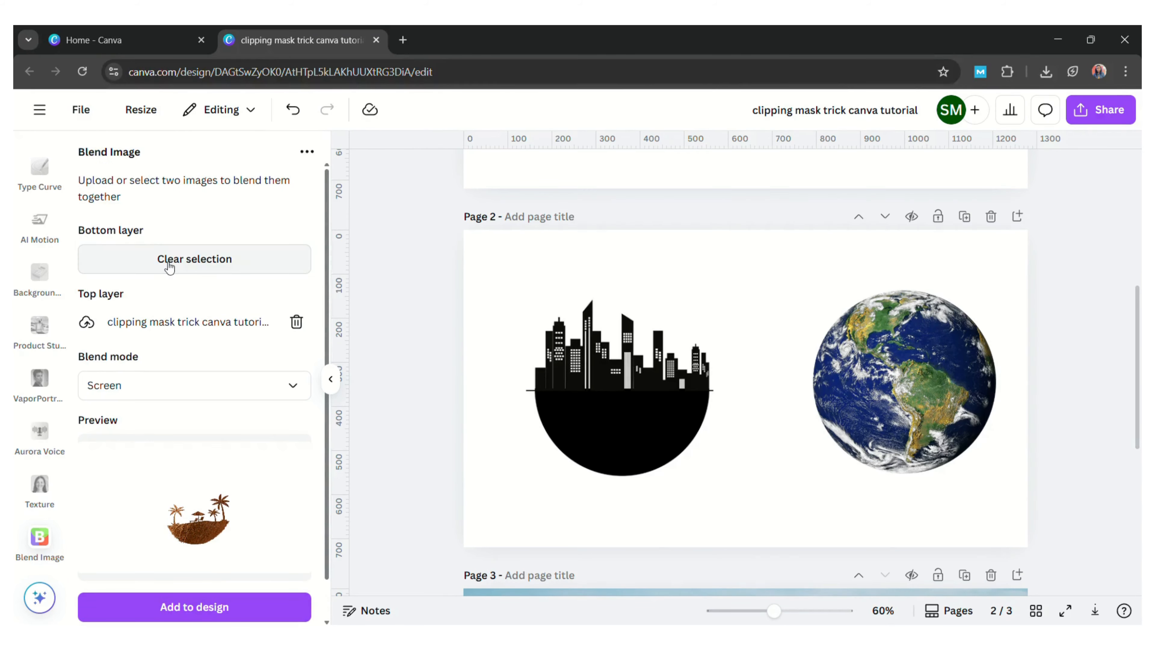
pyautogui.click(239, 258)
pyautogui.click(298, 358)
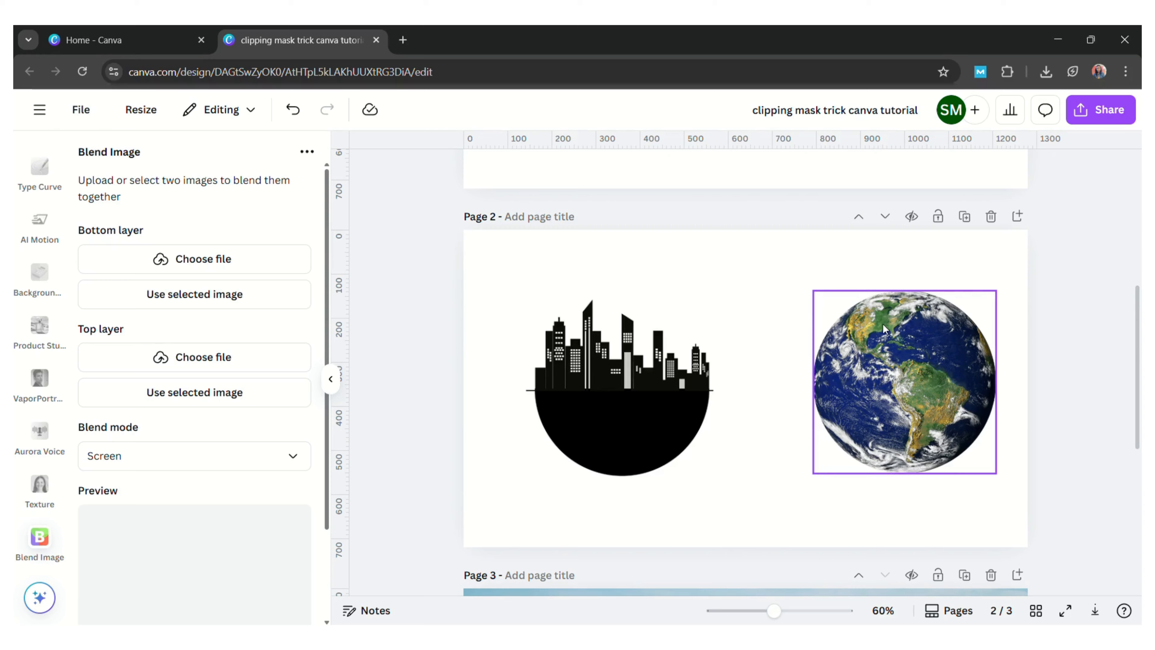
# Set the globe photo as the blend's top layer and the skyline silhouette as its bottom layer, using Screen mode.
pyautogui.scroll(-1, 1046, 328)
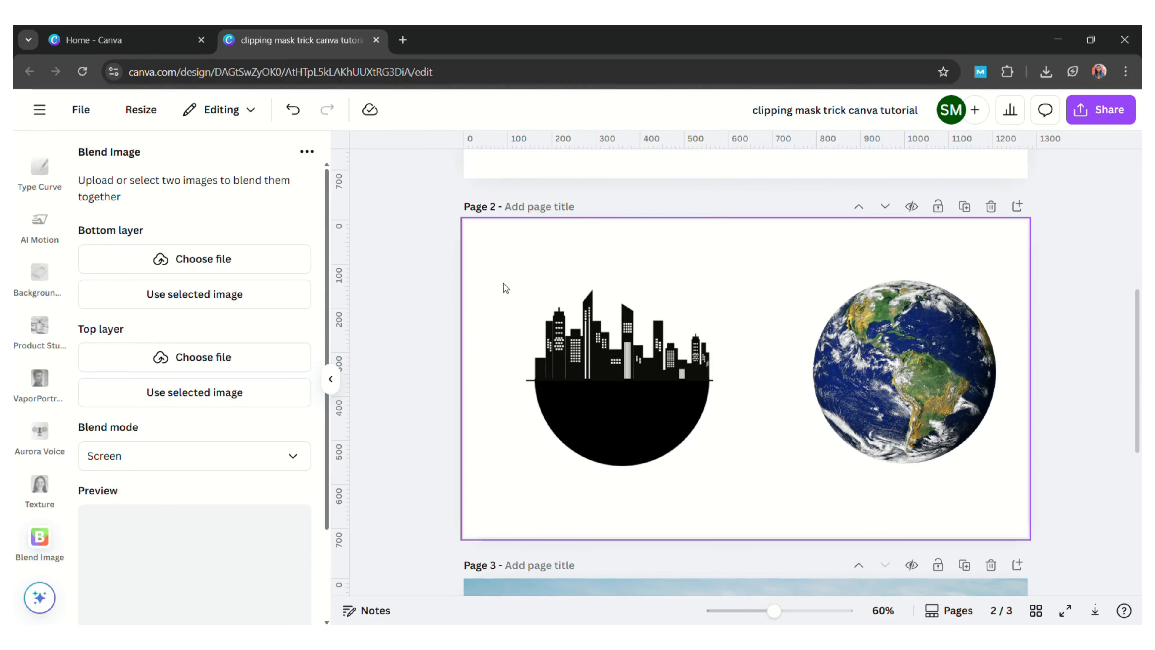
pyautogui.click(907, 349)
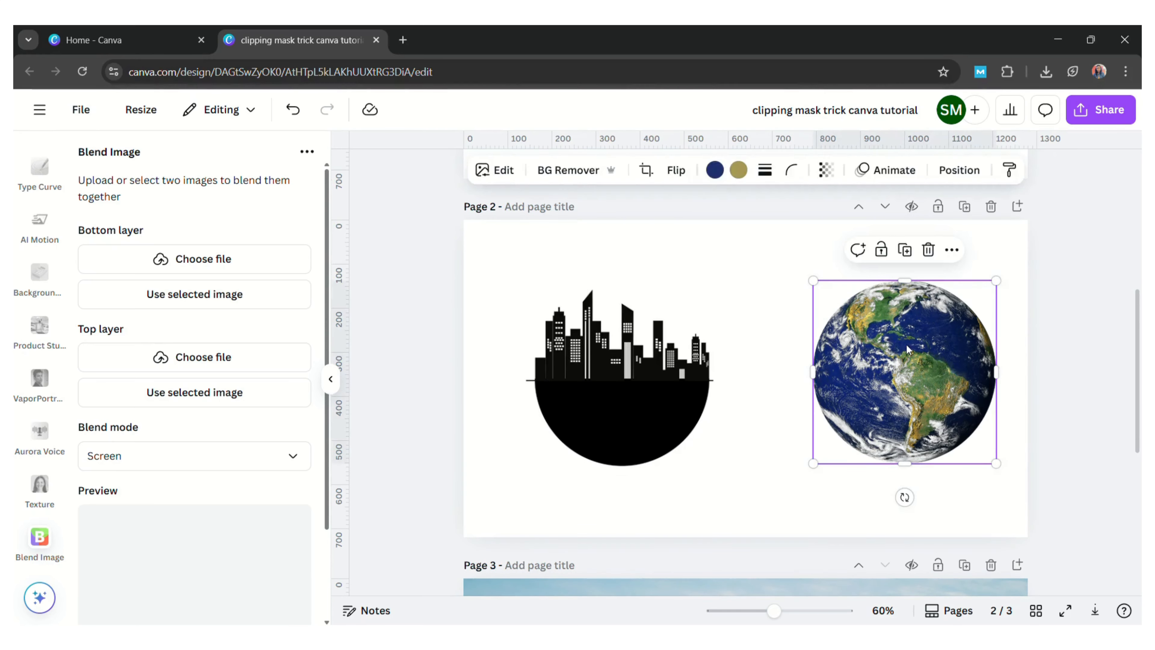
pyautogui.click(234, 400)
pyautogui.click(623, 364)
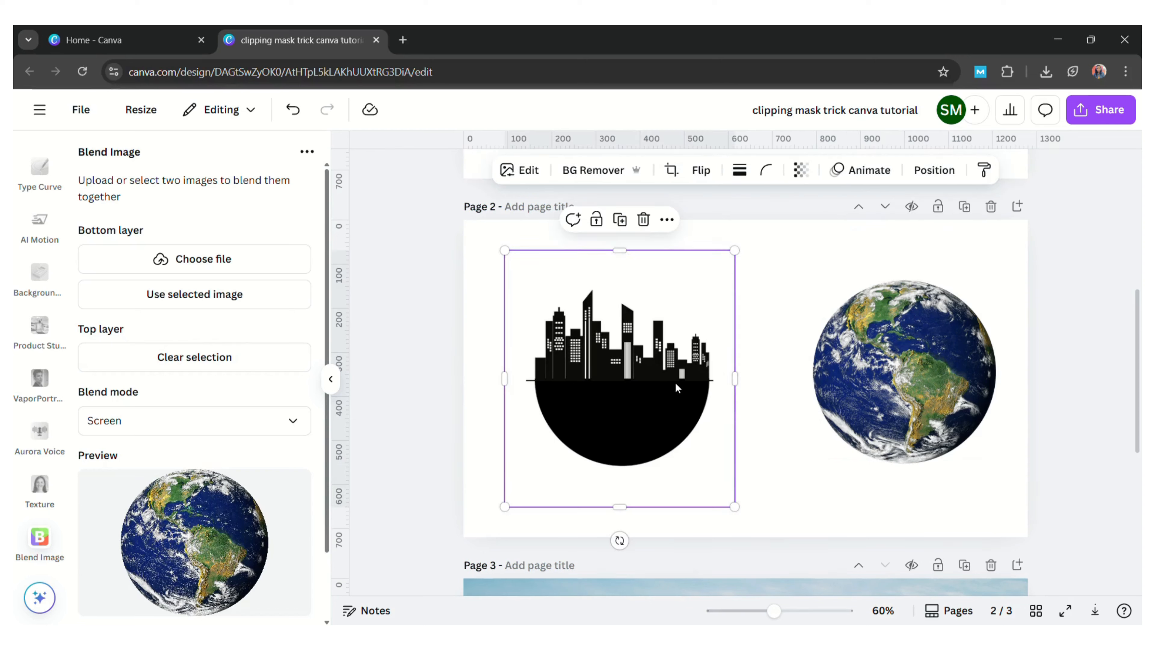
pyautogui.click(258, 296)
pyautogui.scroll(-1, 321, 329)
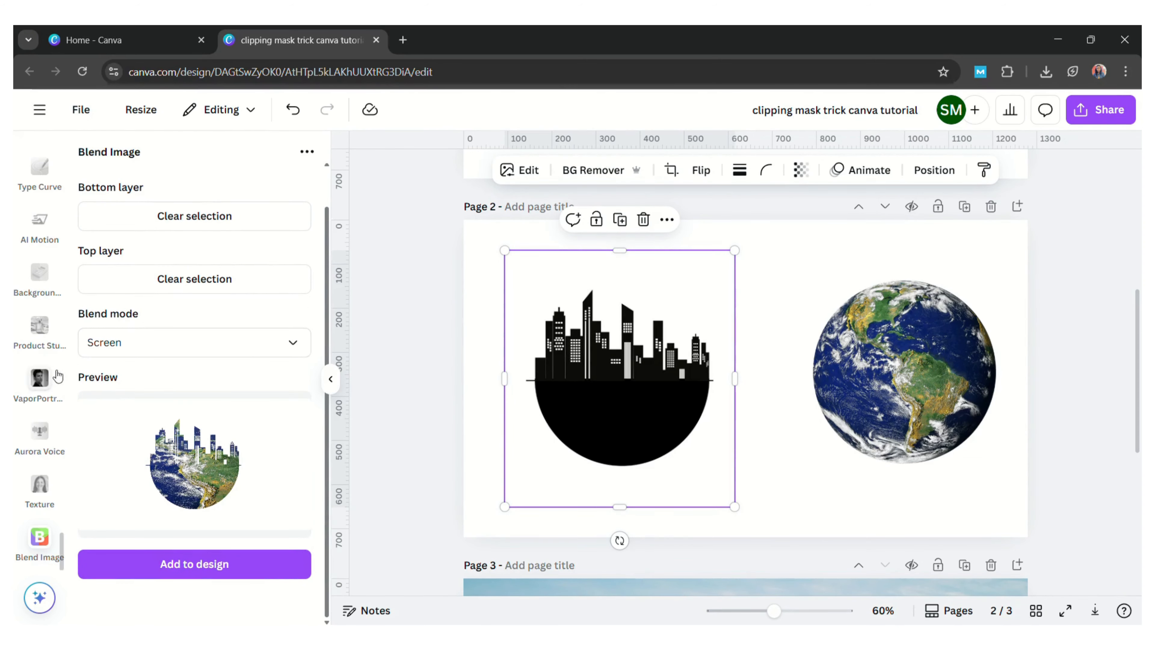
pyautogui.click(300, 350)
pyautogui.click(154, 522)
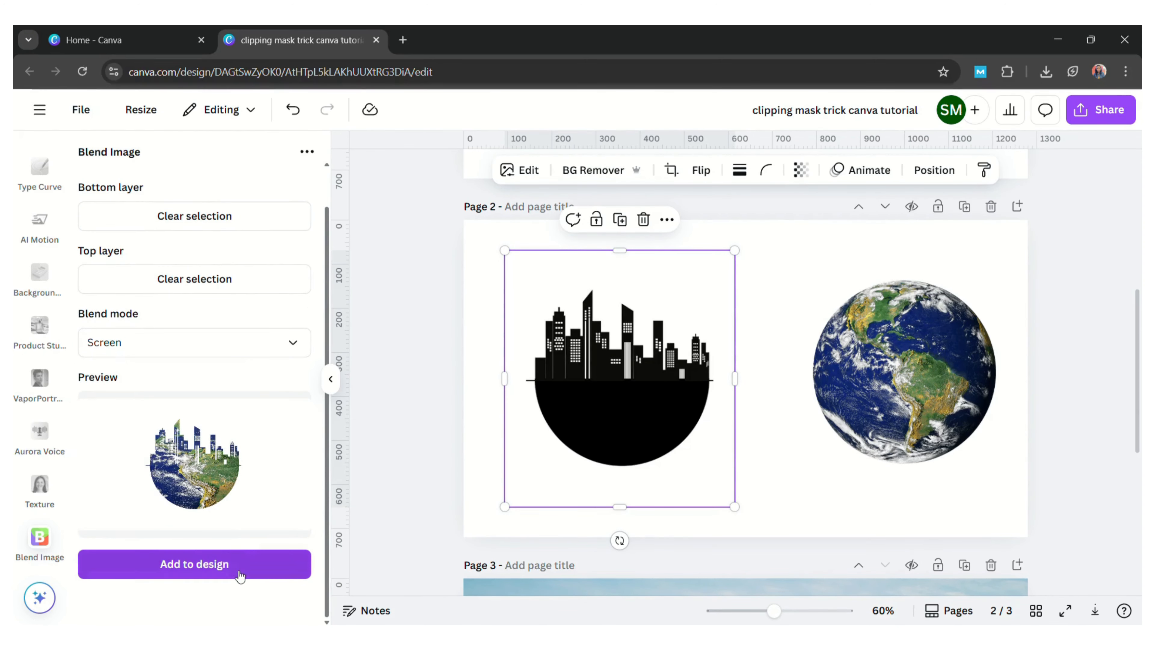
# Add the blended Earth skyline to the new page 4, enlarge it and centre it on the page.
pyautogui.click(240, 564)
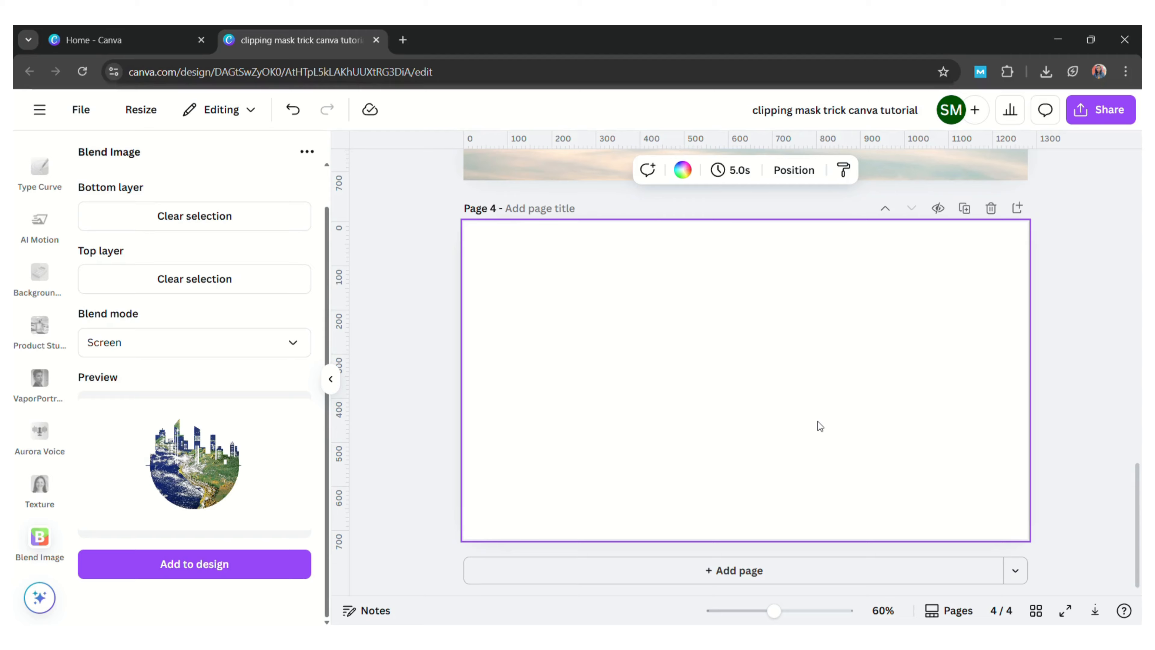
pyautogui.moveTo(637, 327); pyautogui.dragTo(374, 182)
pyautogui.moveTo(616, 309); pyautogui.dragTo(706, 358)
pyautogui.moveTo(952, 498); pyautogui.dragTo(1021, 532)
pyautogui.click(1114, 362)
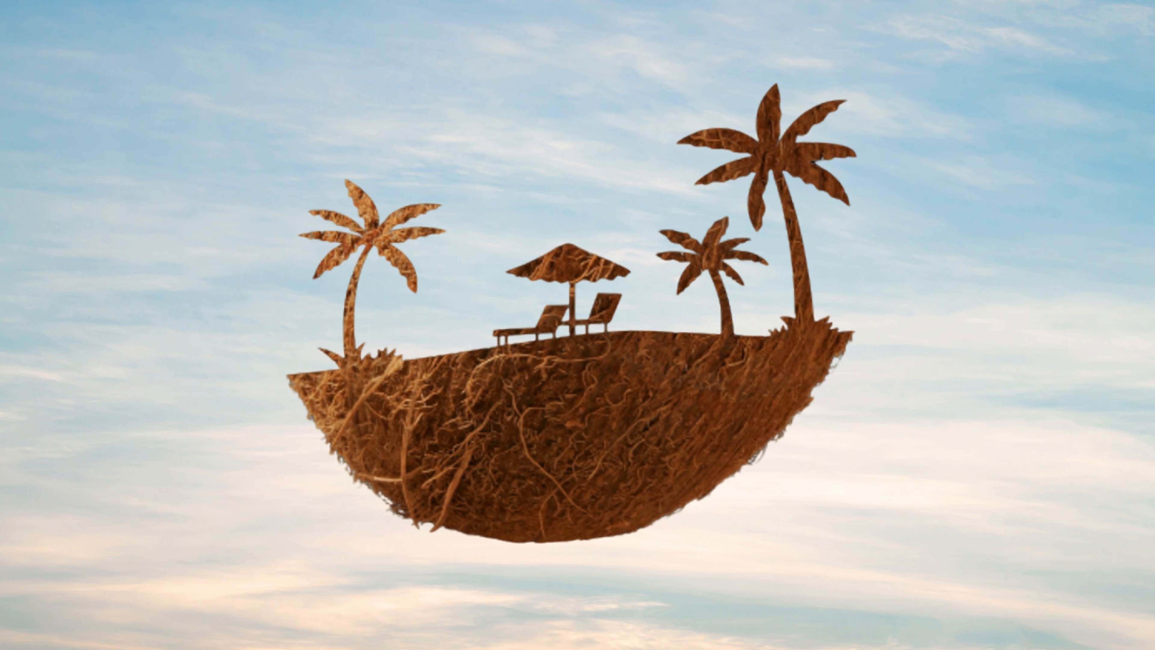